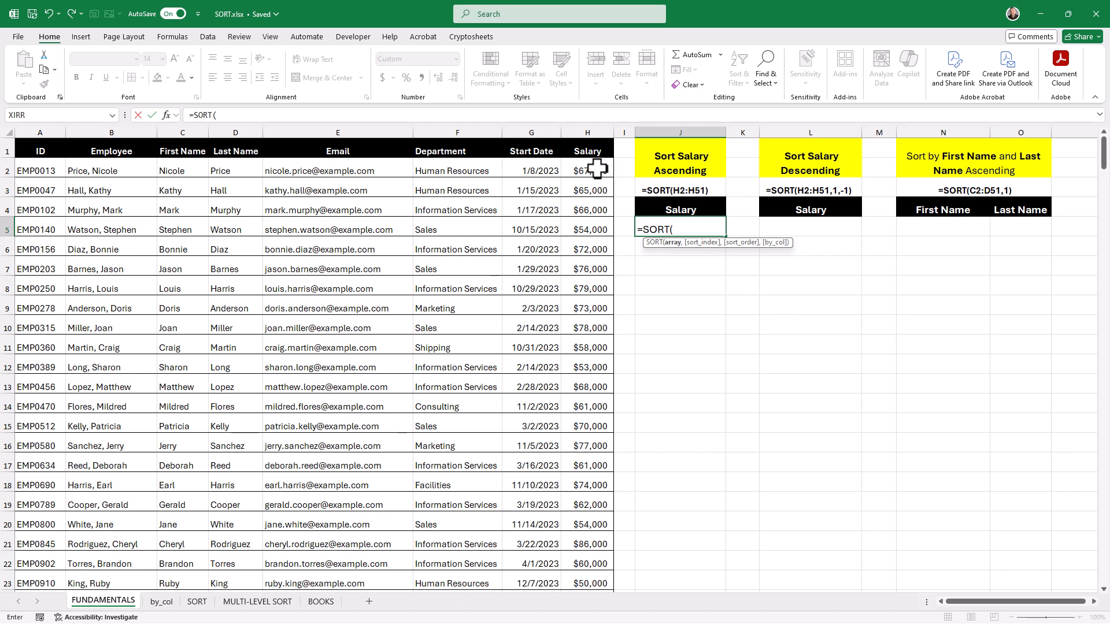
# - Complete the formula in J5 as =SORT(H2:H51) to list the salaries in ascending order
pyautogui.moveTo(593, 169); pyautogui.dragTo(587, 584)
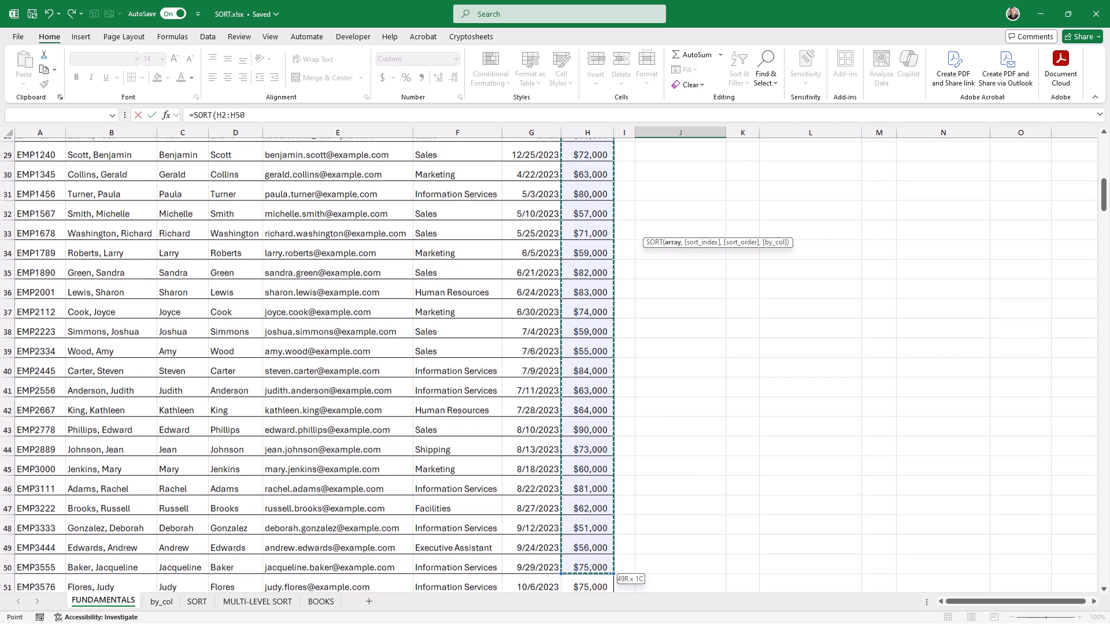
pyautogui.write(',')
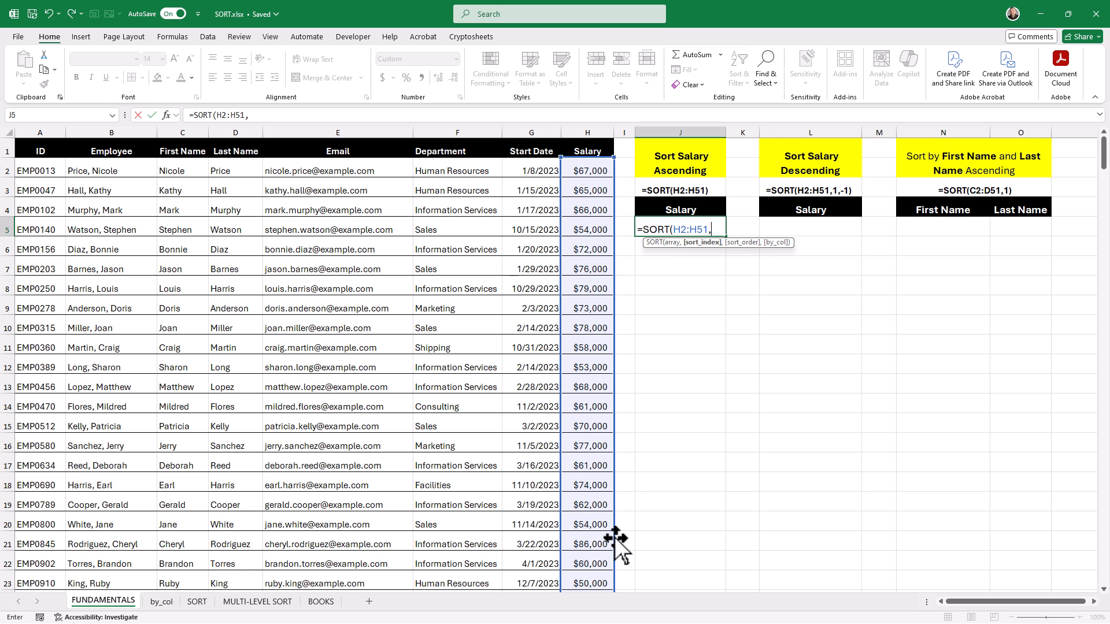
pyautogui.write(',')
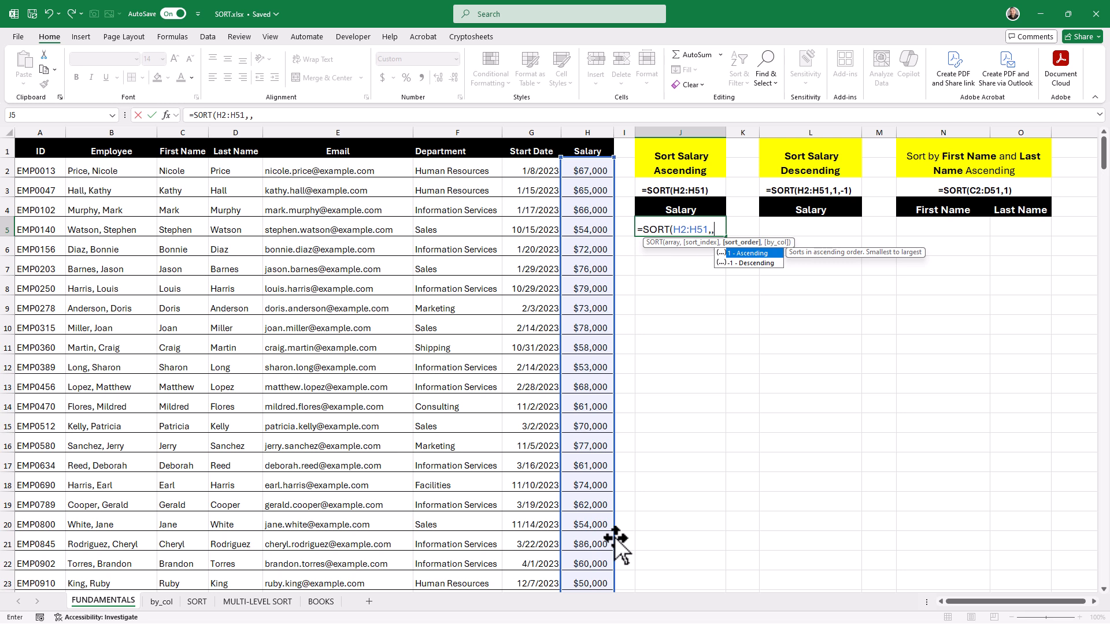
pyautogui.write(',')
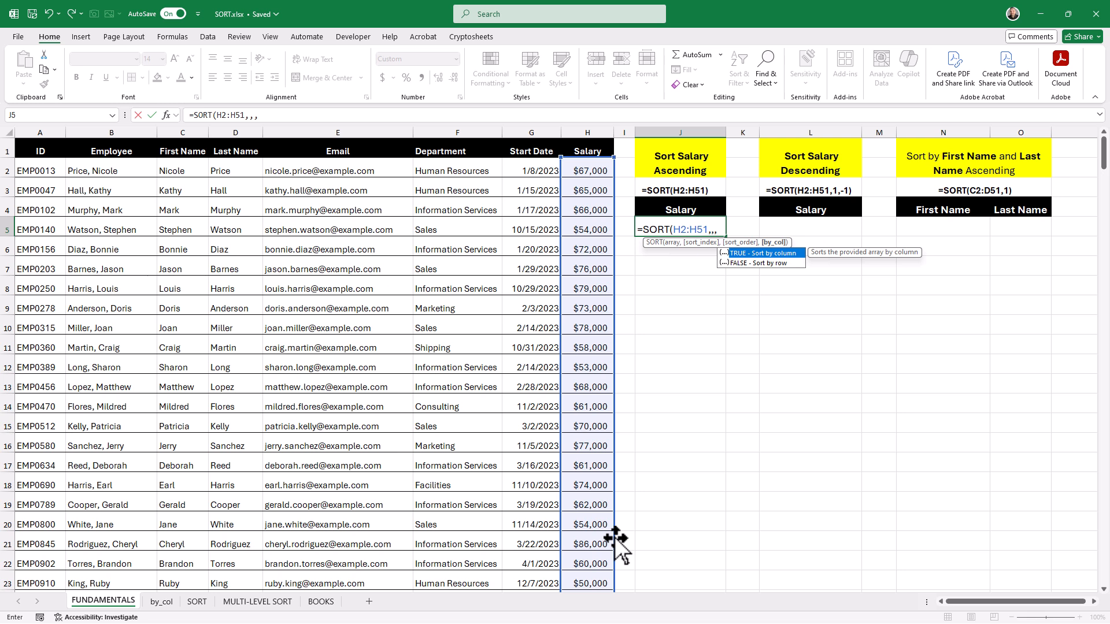
pyautogui.press('BackSpace')
pyautogui.press('BackSpace')
pyautogui.press('BackSpace')
pyautogui.write(')')
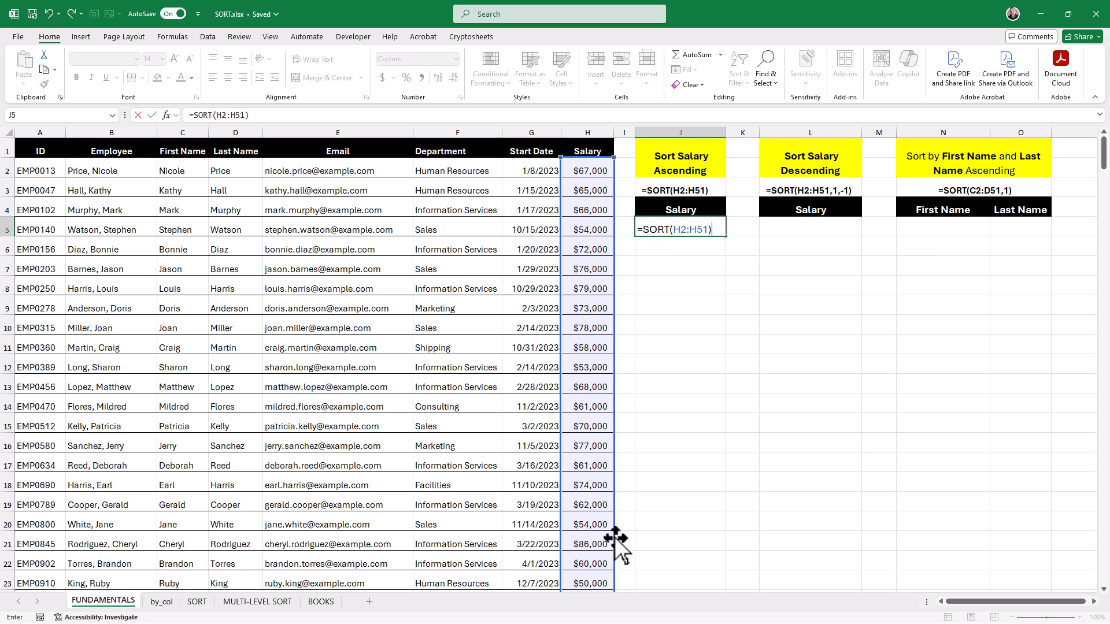
pyautogui.press('Return')
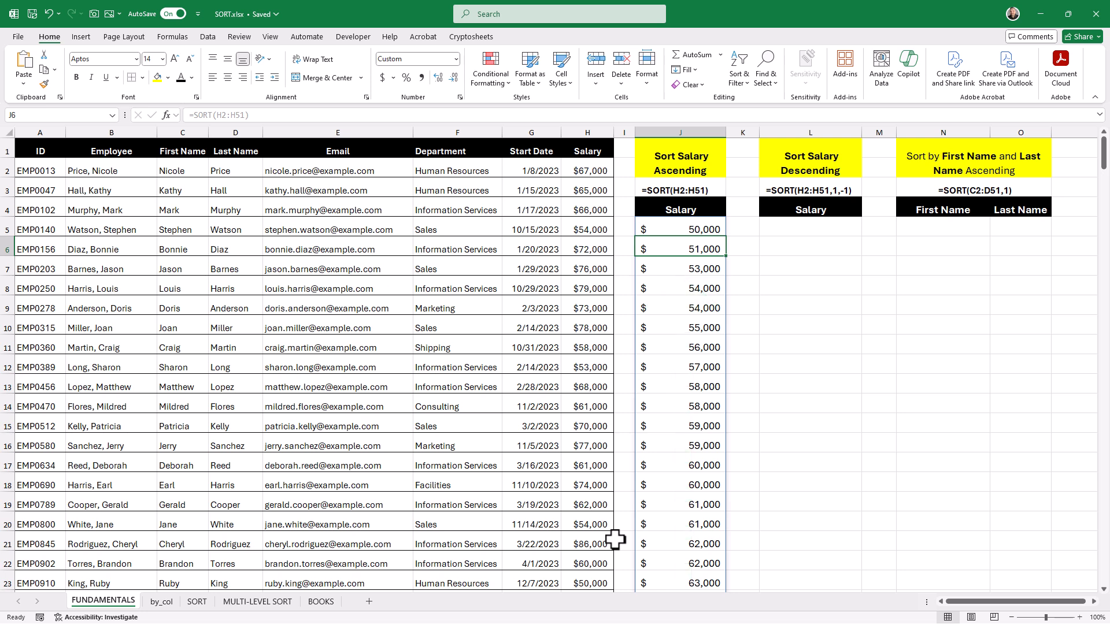
# - Enter =SORT(H2:H51,1,-1) in L5 to list the salaries in descending order
pyautogui.click(810, 228)
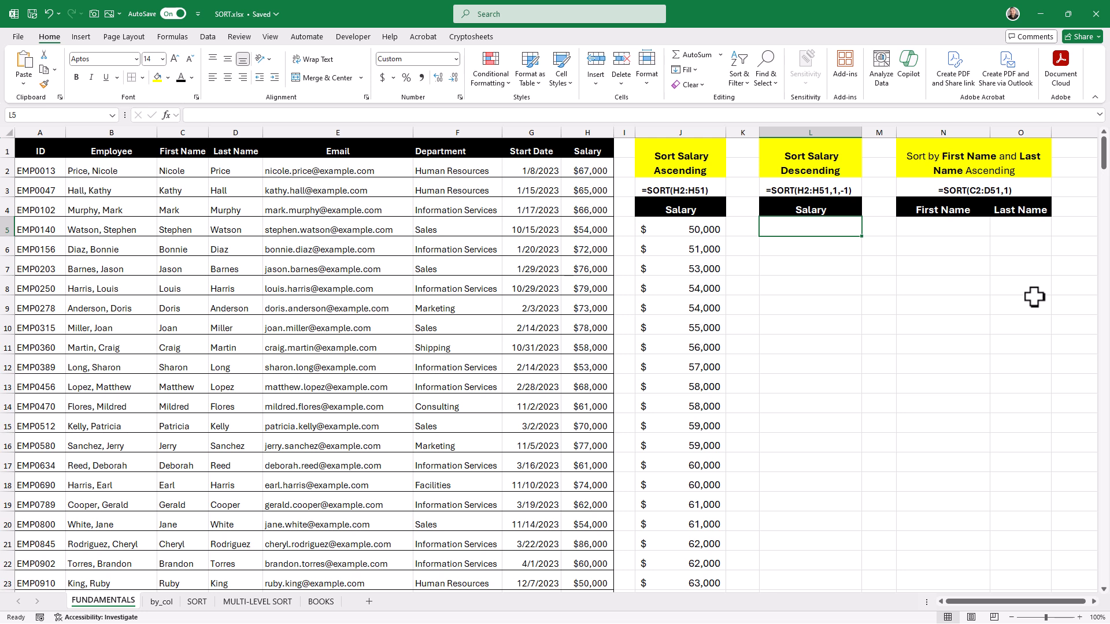
pyautogui.write('=SORT(')
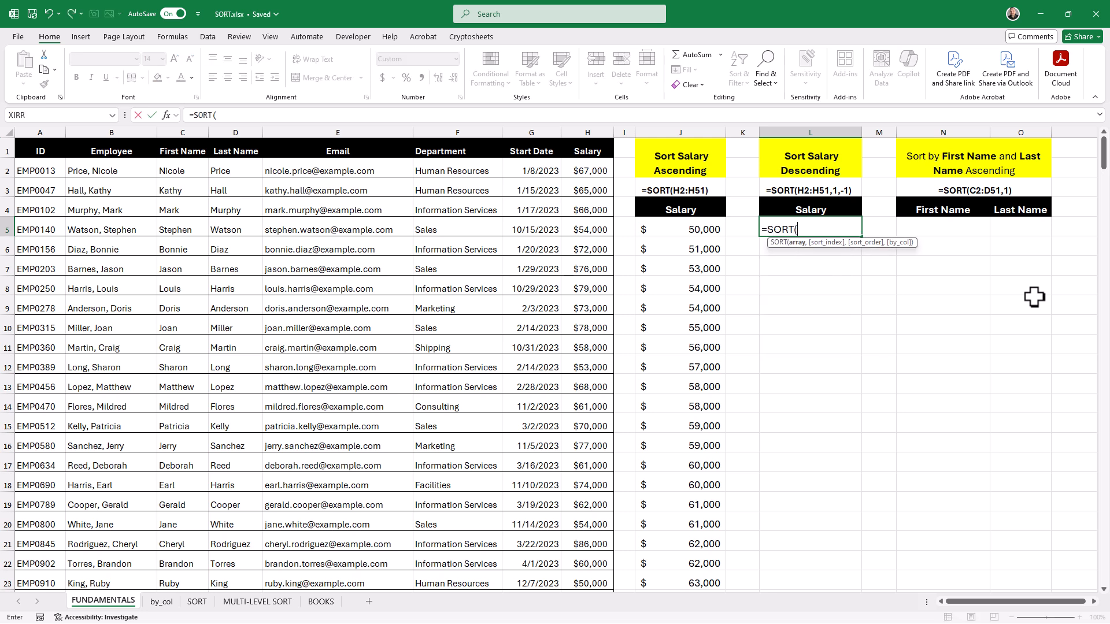
pyautogui.write('H2')
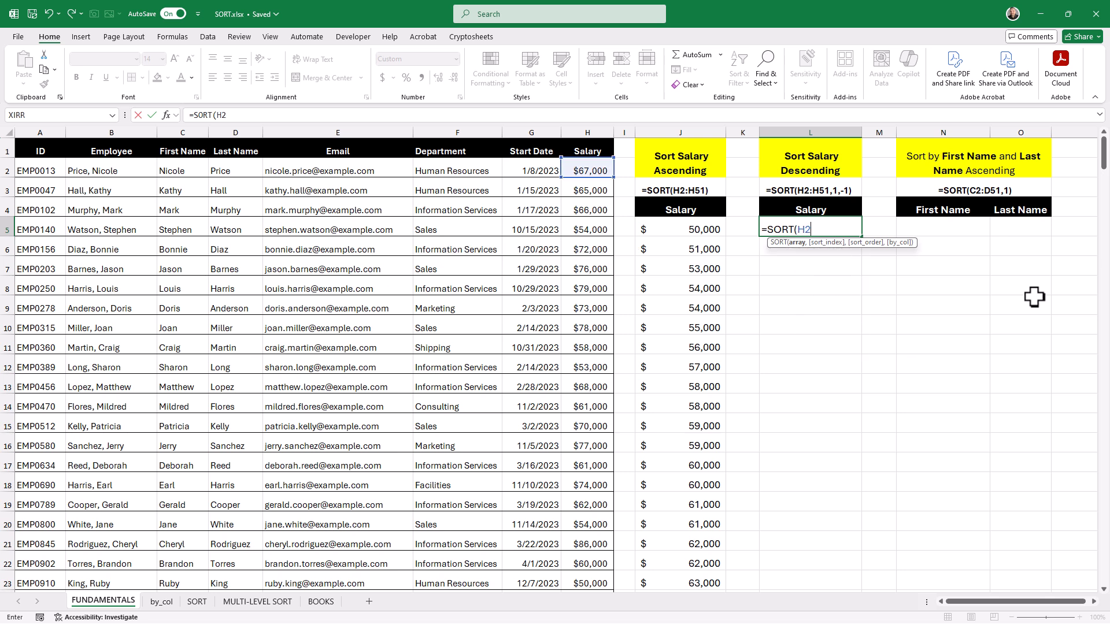
pyautogui.write(':H51')
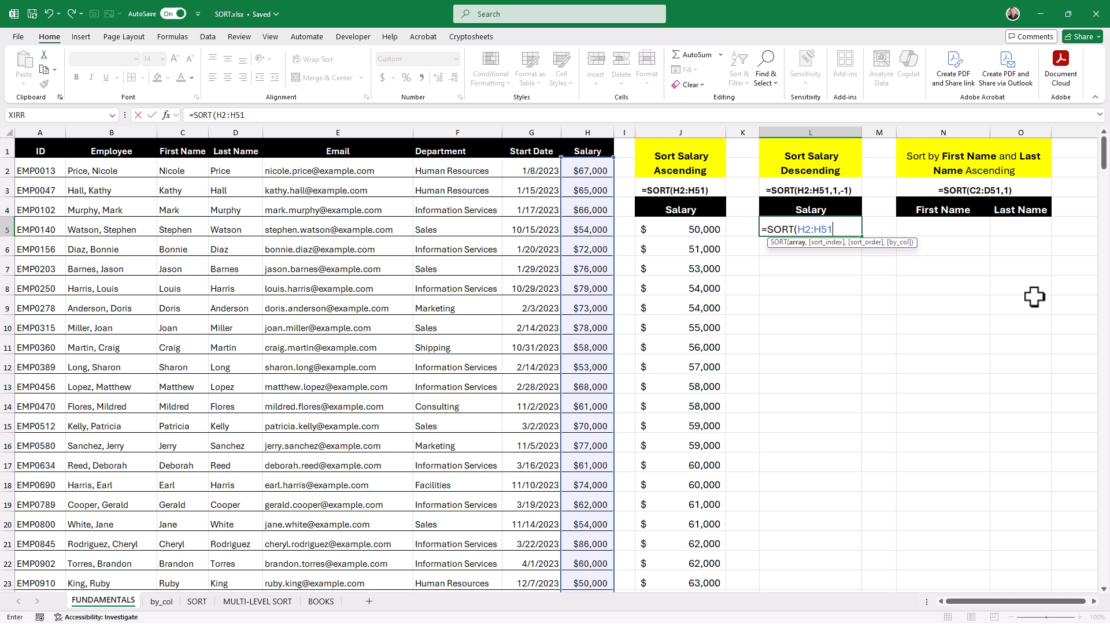
pyautogui.write(',,')
pyautogui.press('BackSpace')
pyautogui.write('1,')
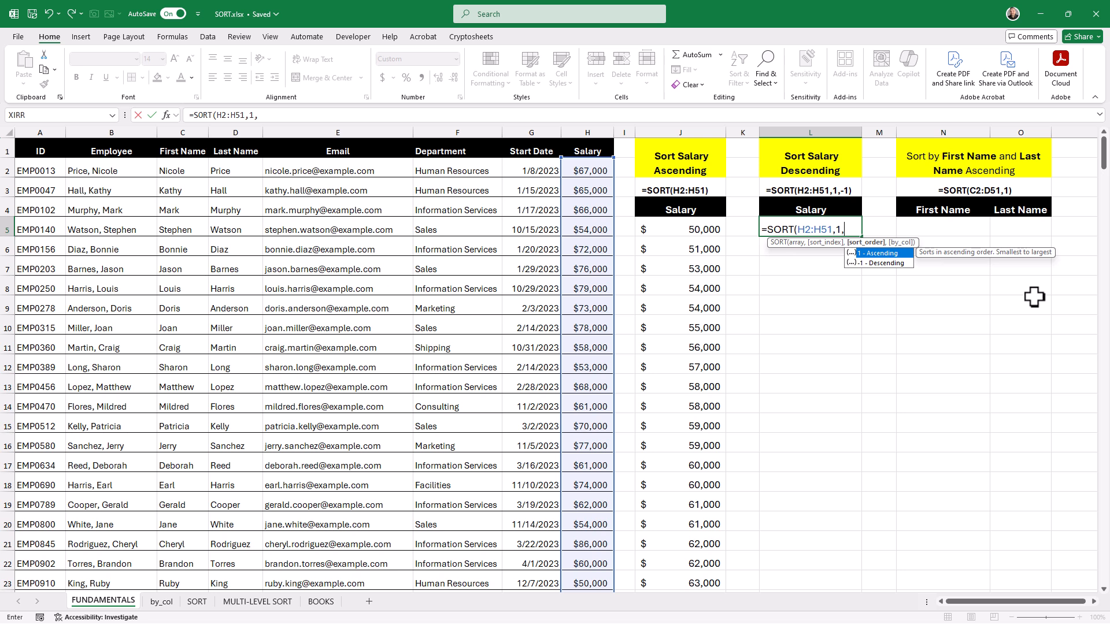
pyautogui.write('-1')
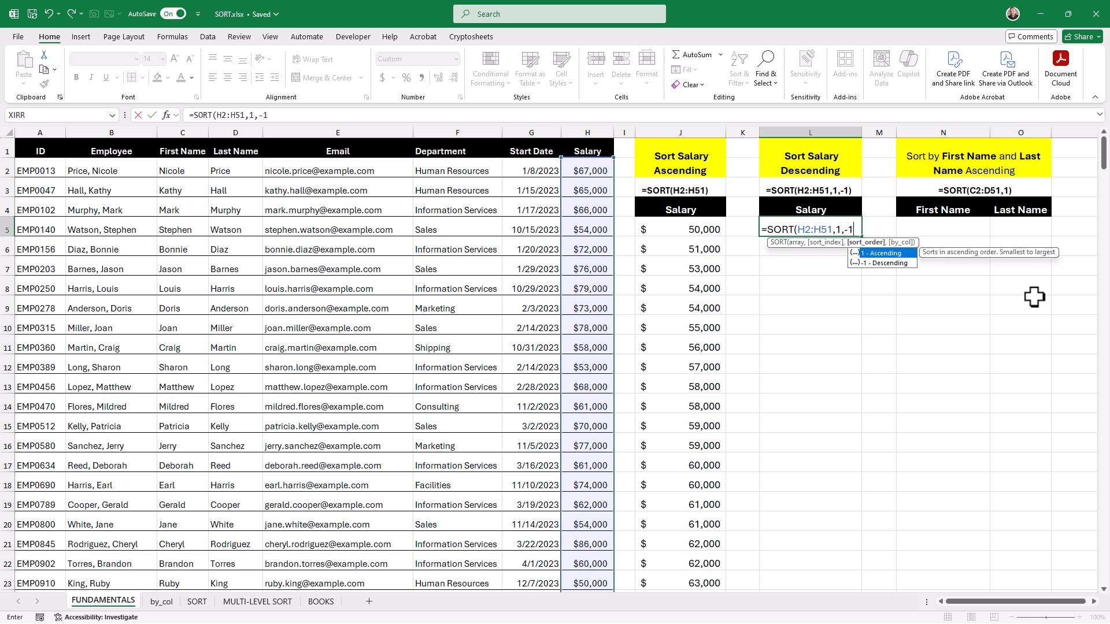
pyautogui.write(')')
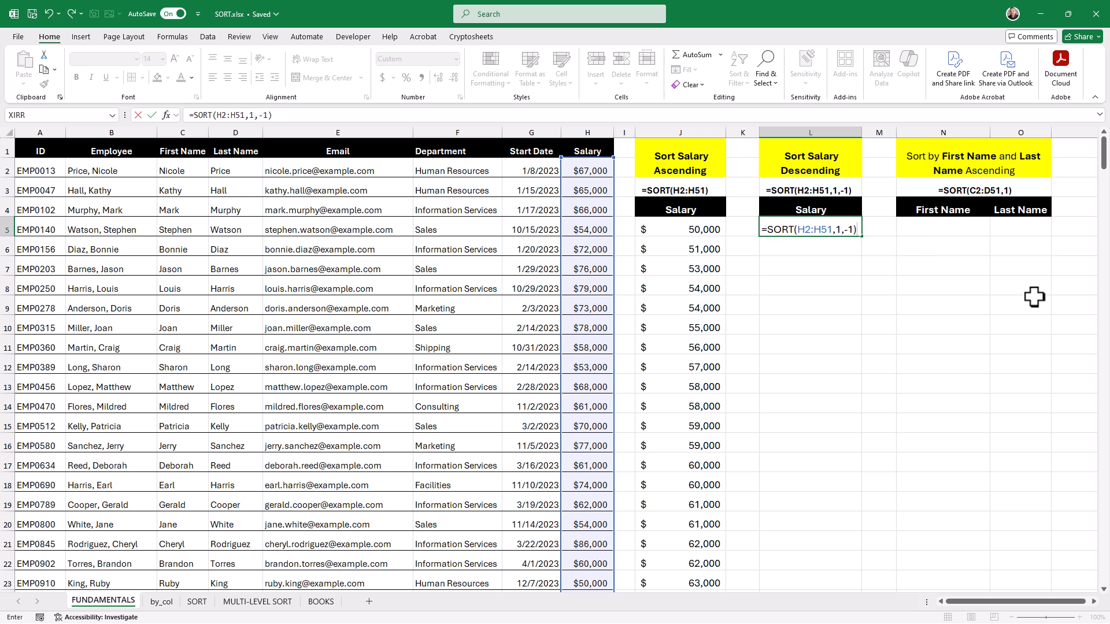
pyautogui.press('Return')
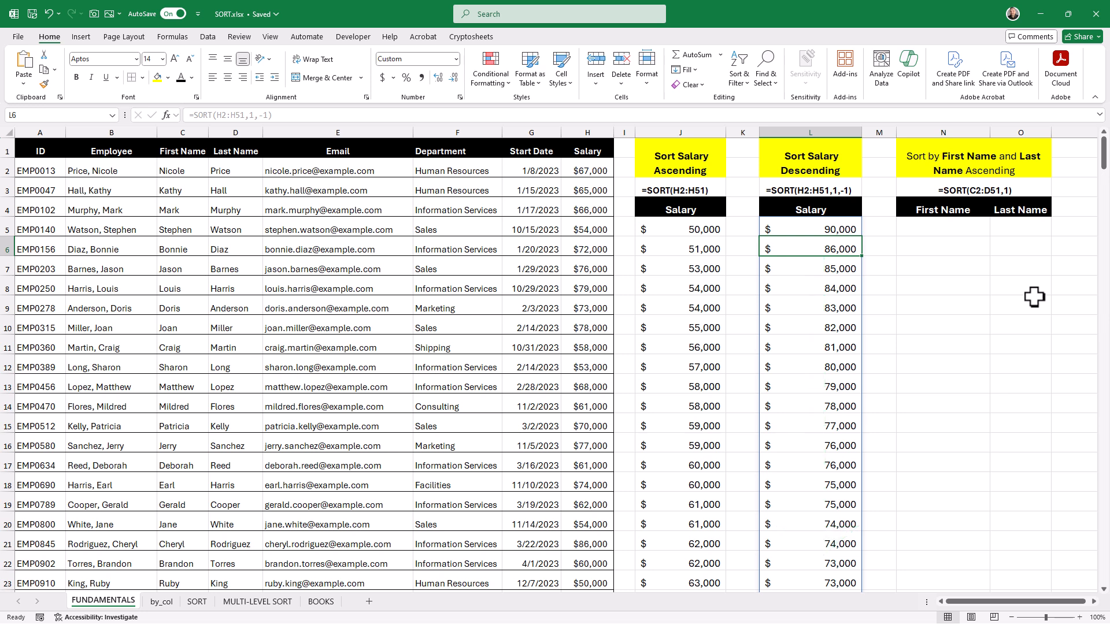
# - Enter =SORT(C2:D51,1) in N5 to list first and last names sorted ascending by first name
pyautogui.click(942, 225)
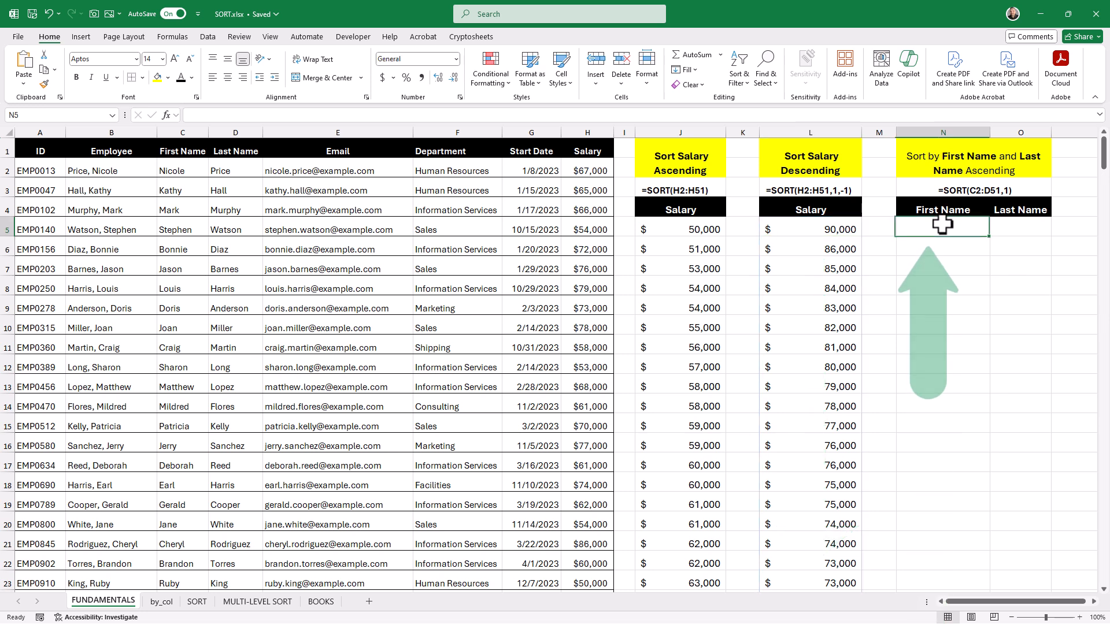
pyautogui.write('=SORT')
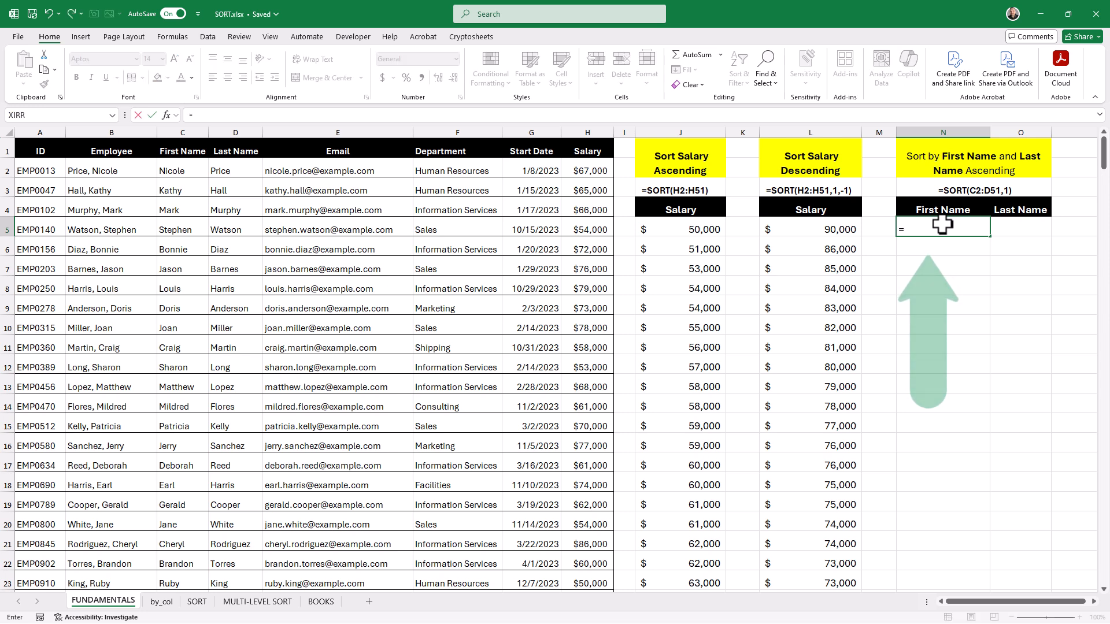
pyautogui.write('(')
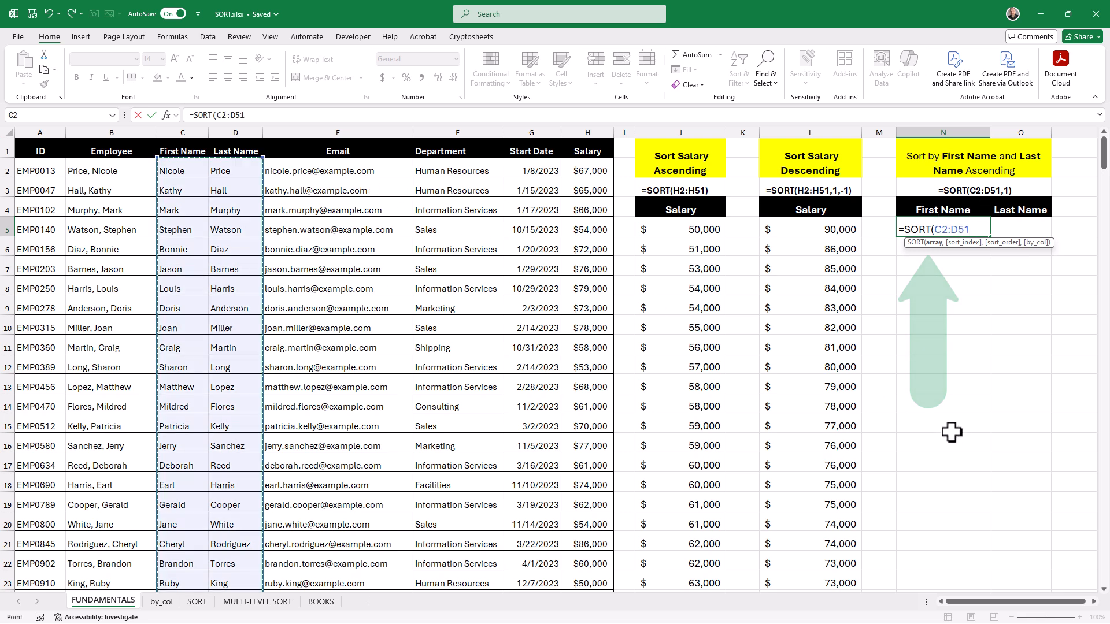
pyautogui.write(',')
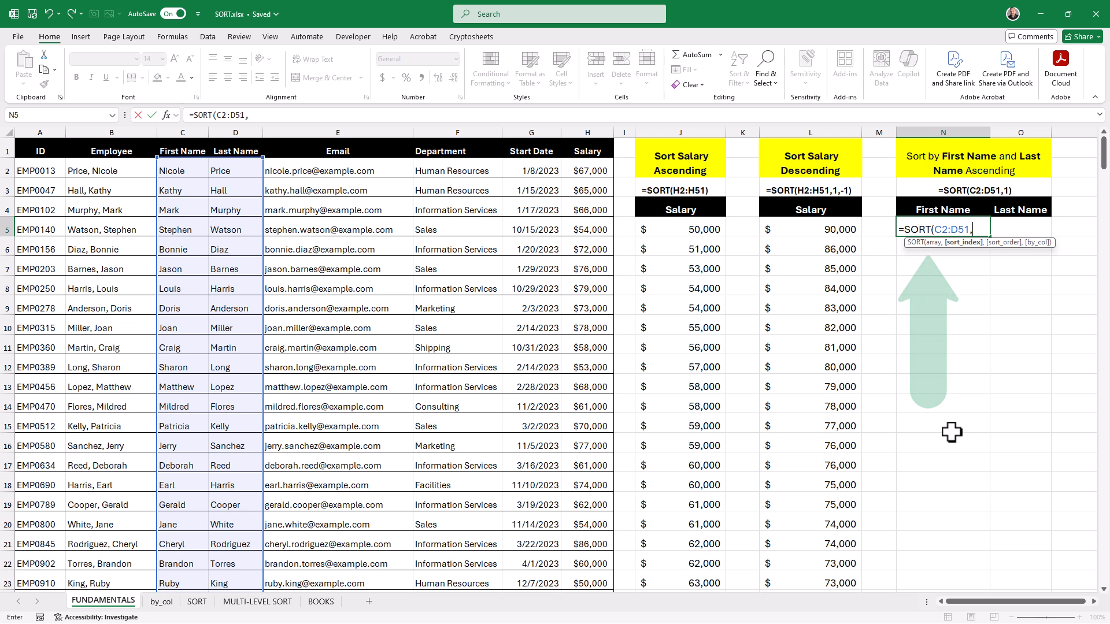
pyautogui.write('1)')
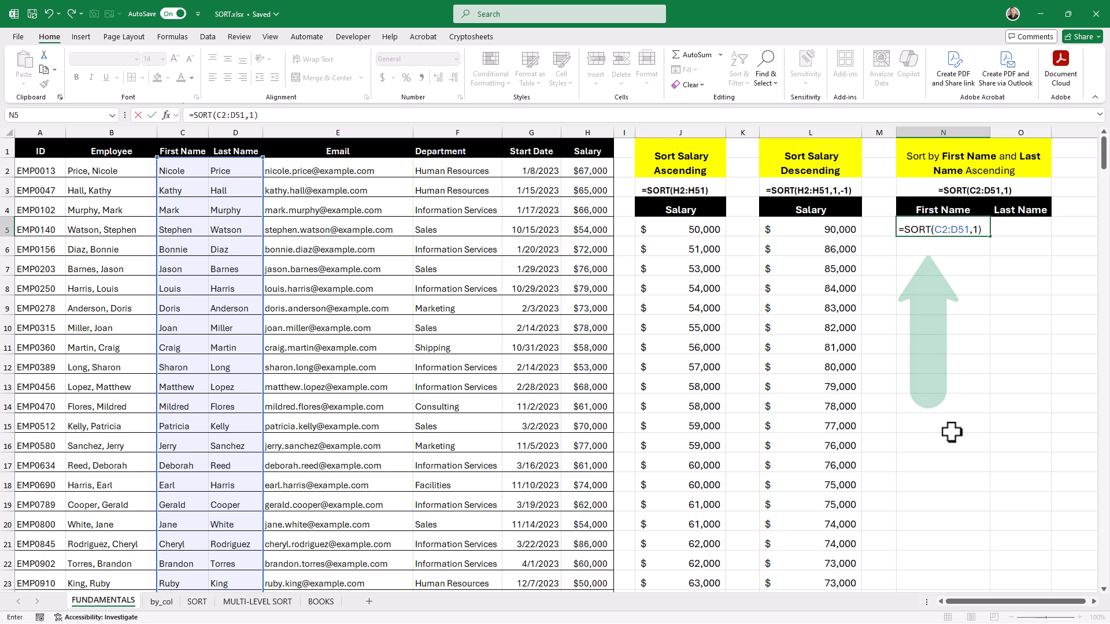
pyautogui.press('Return')
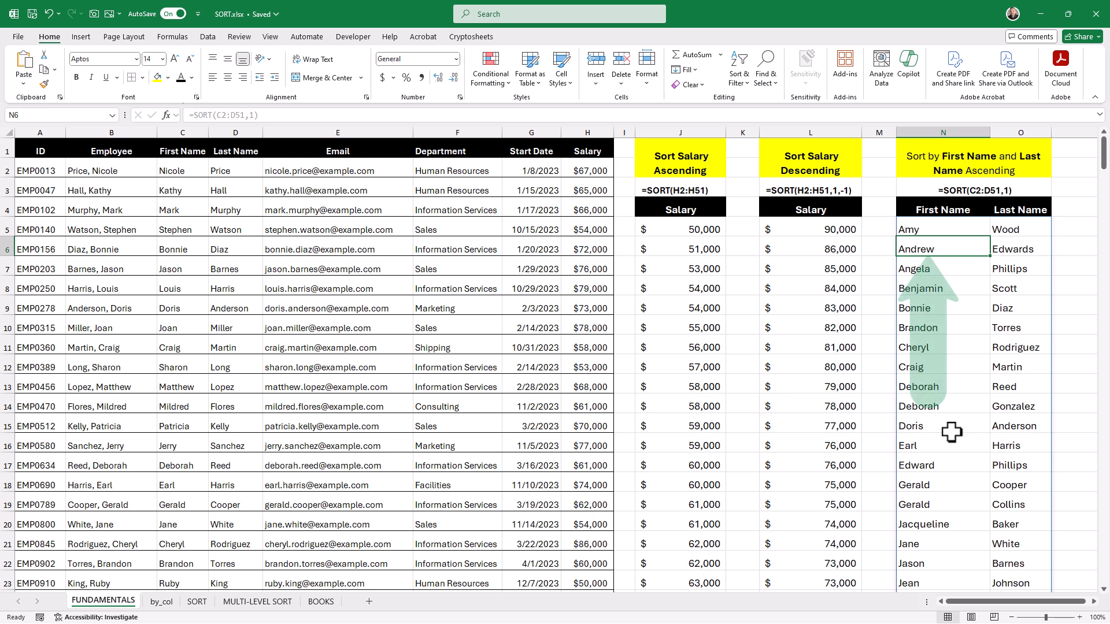
# - Edit the N5 formula to =SORT(C2:D51,2,-1) so the names sort by last name in descending order
pyautogui.doubleClick(976, 229)
pyautogui.doubleClick(976, 229)
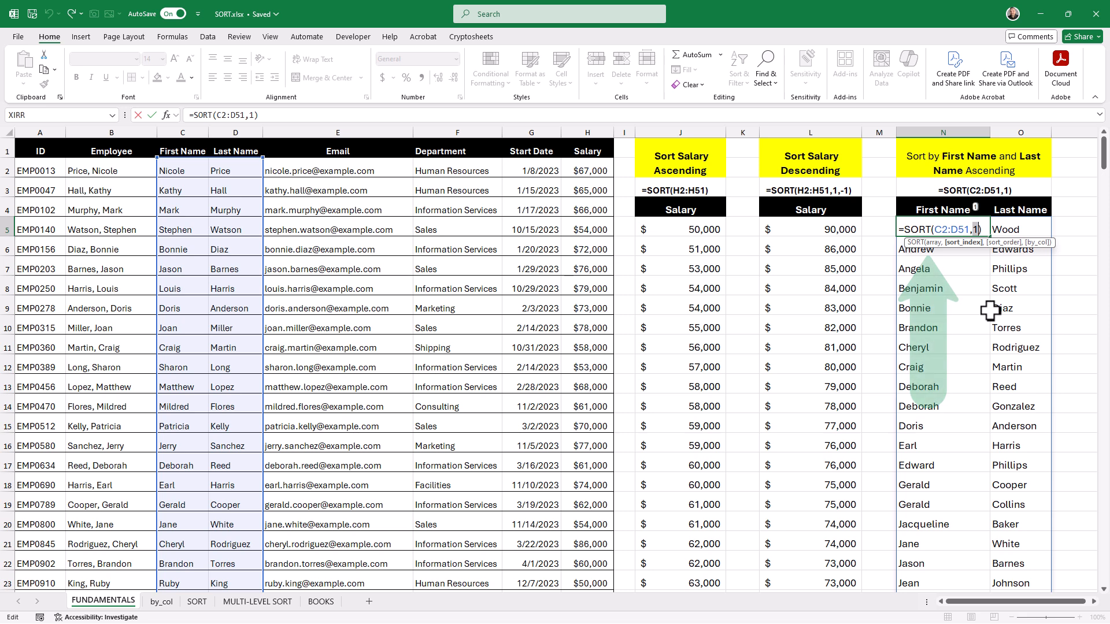
pyautogui.write('2')
pyautogui.press('Return')
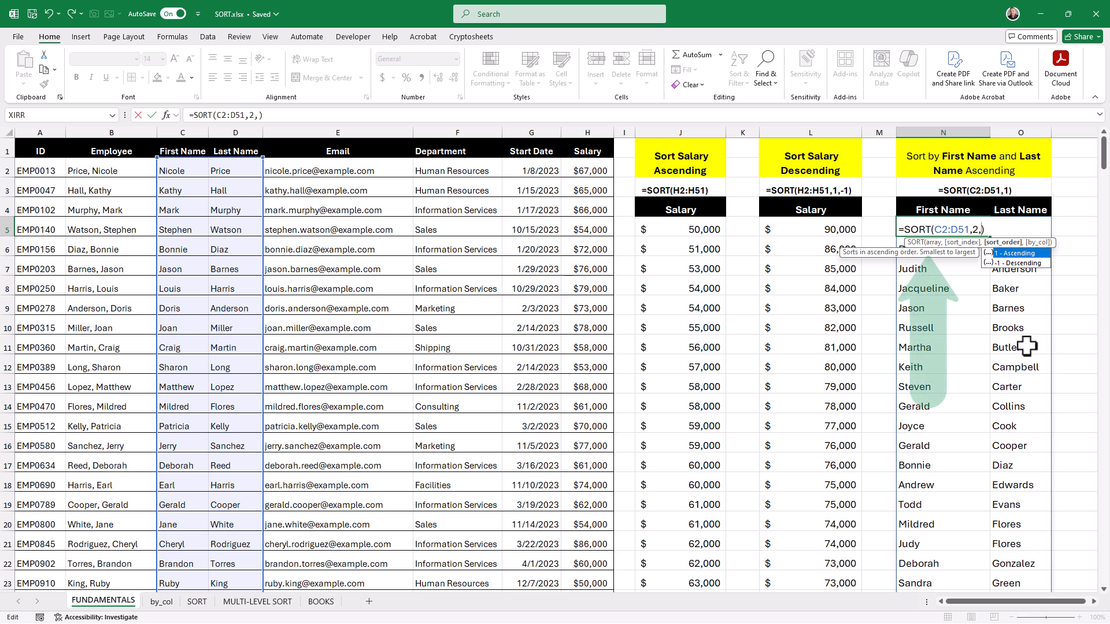
pyautogui.write('-1')
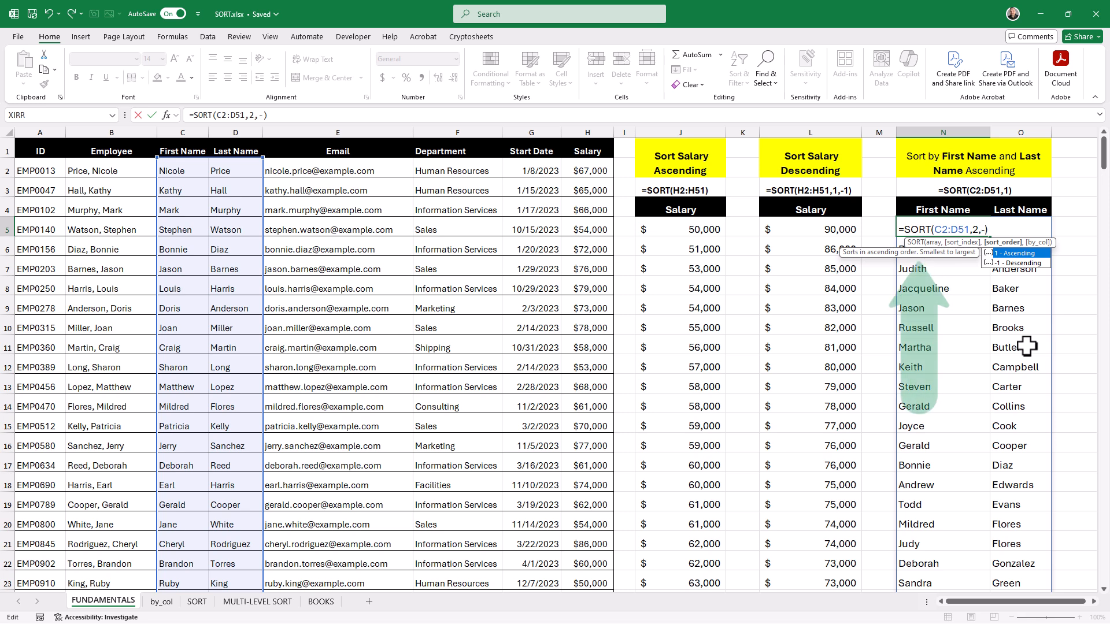
pyautogui.press('Return')
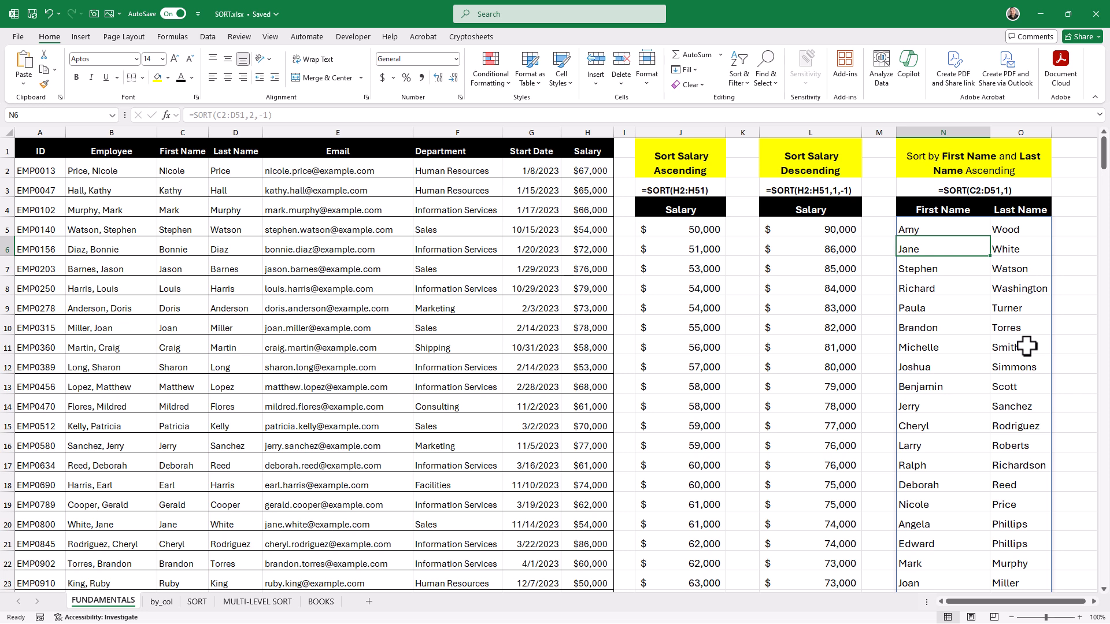
# - Enter the text "hi" in O11, inside the spill range of the sorted names
pyautogui.click(1026, 346)
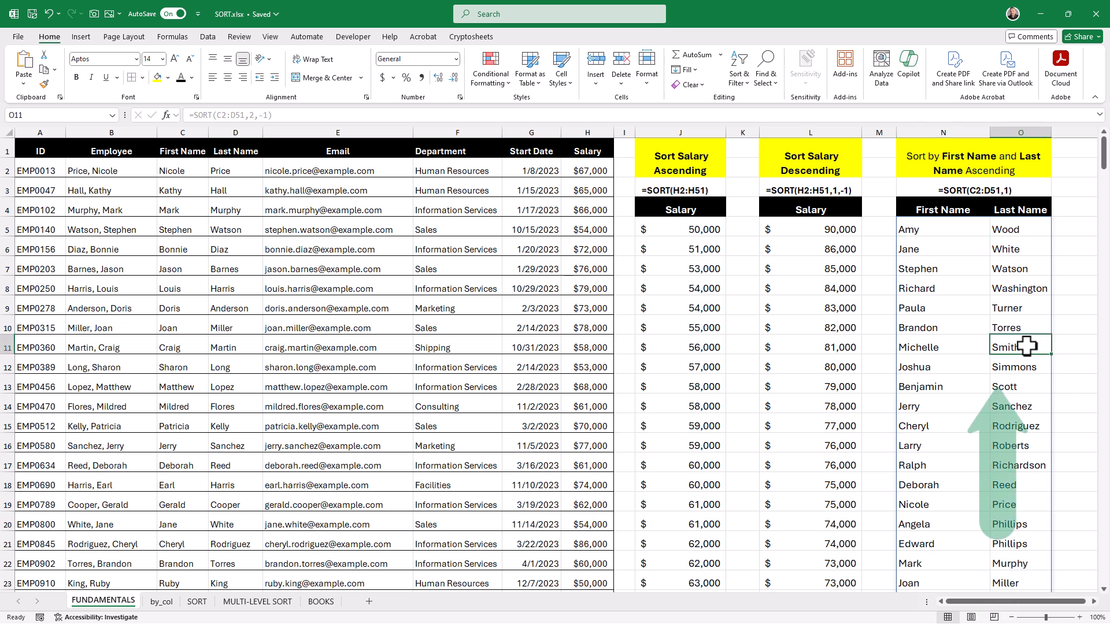
pyautogui.write('hi')
pyautogui.press('Return')
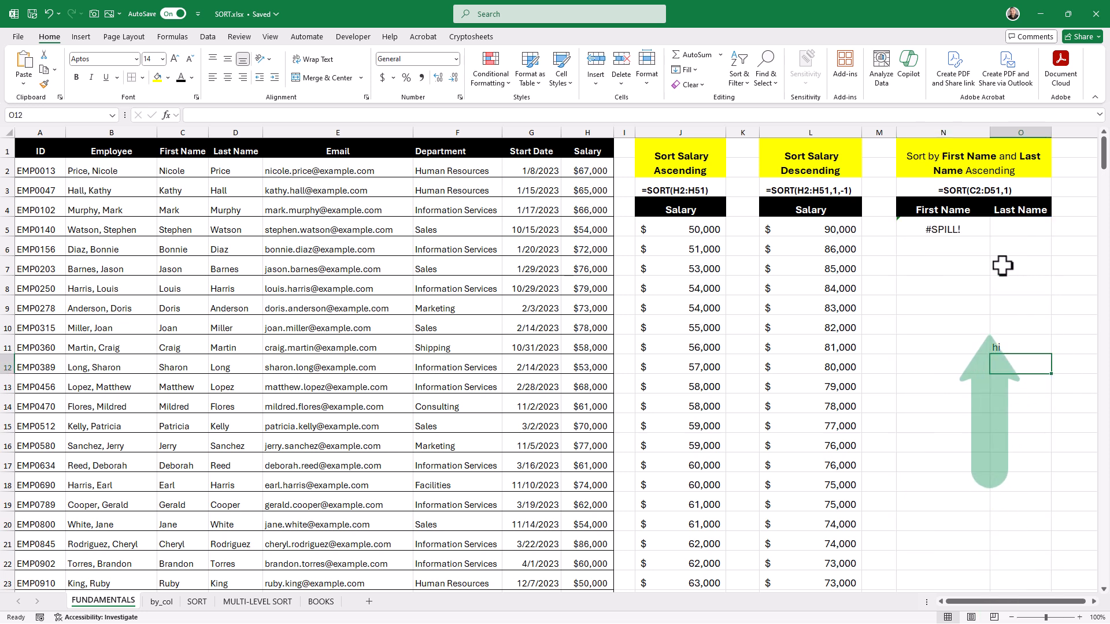
# - Check the spill range of the N5 formula without editing it, and clear the text in O11
pyautogui.doubleClick(974, 230)
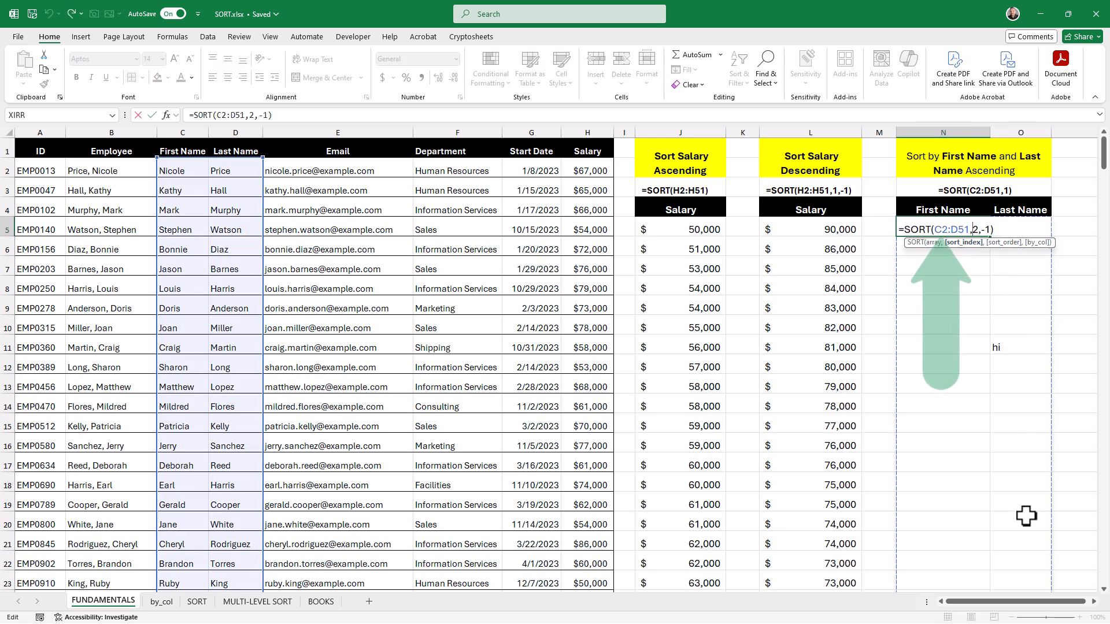
pyautogui.press('Escape')
pyautogui.click(1023, 349)
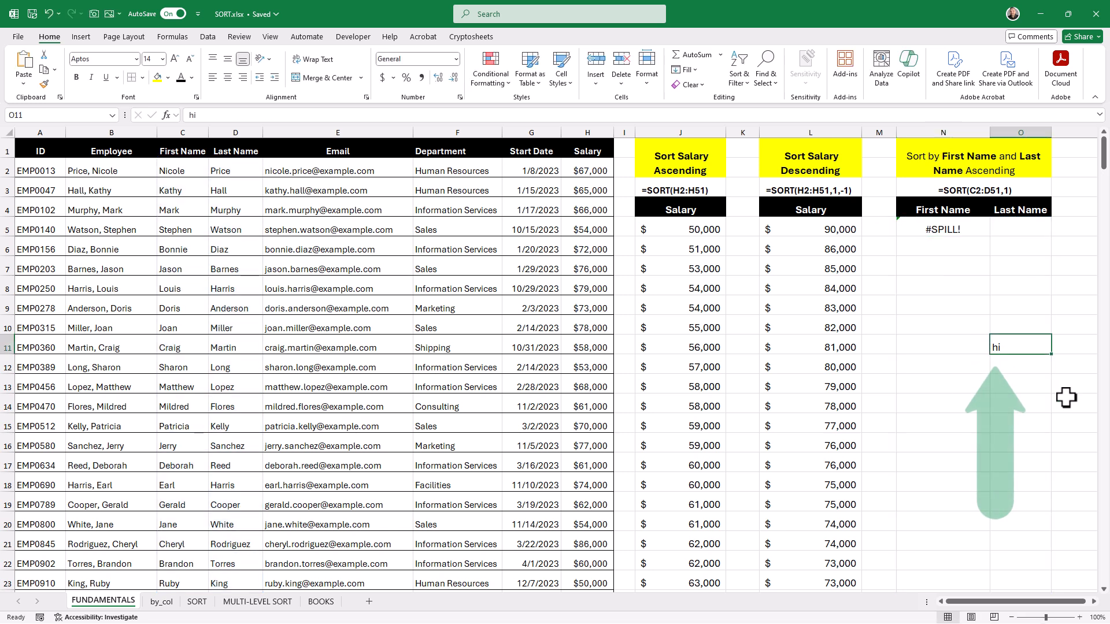
pyautogui.press('Delete')
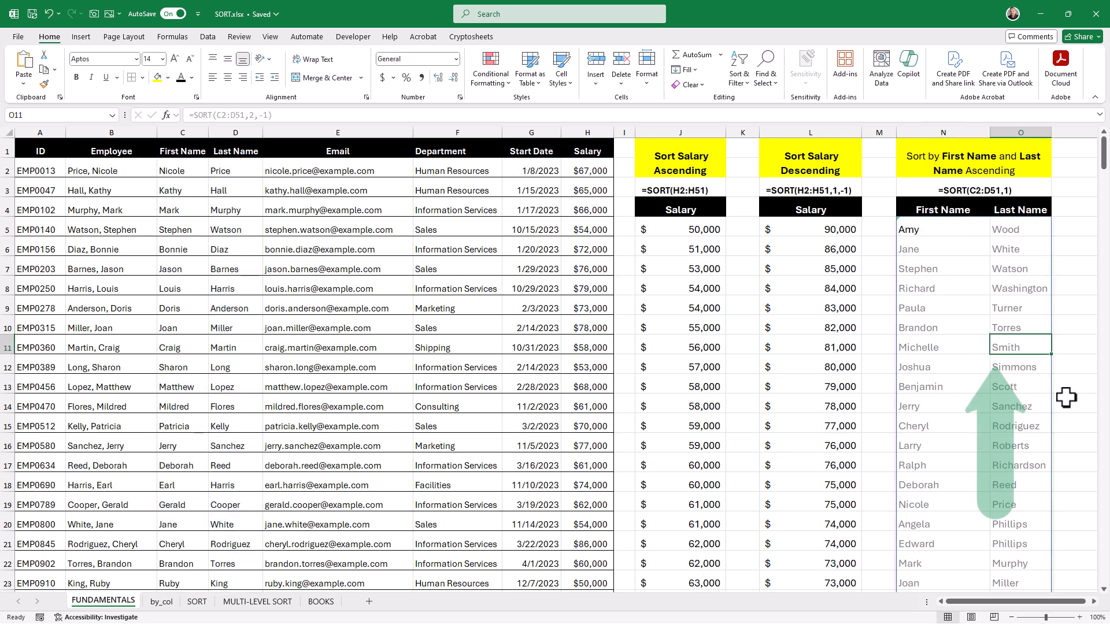
# - On the by_col sheet, examine the array, sort_index and sort_order arguments of the SORT formula in F4
pyautogui.click(161, 602)
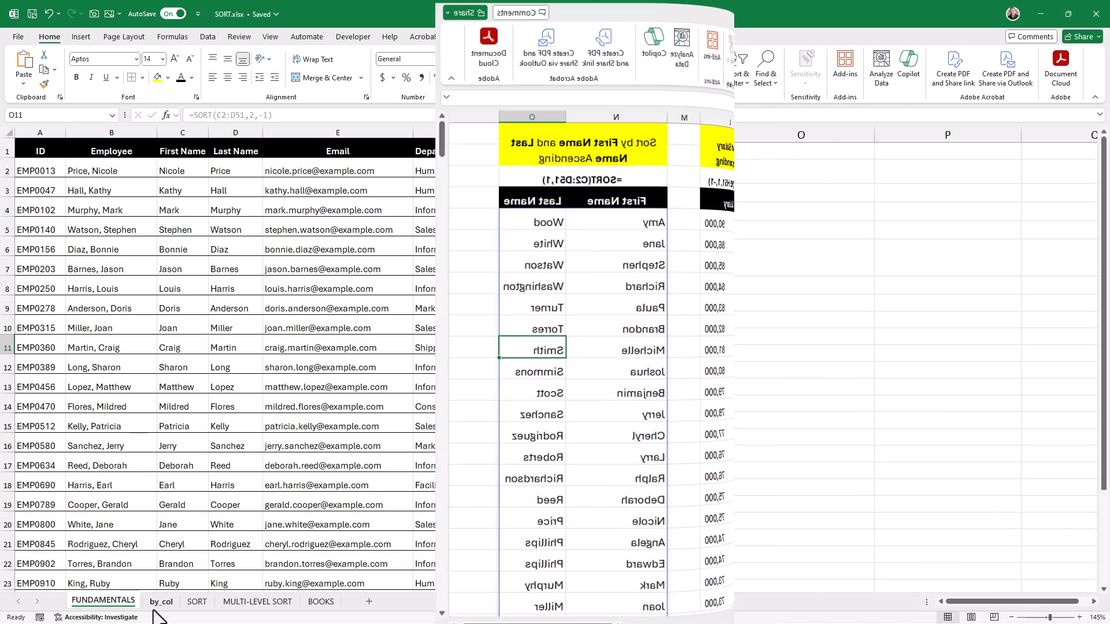
pyautogui.doubleClick(358, 260)
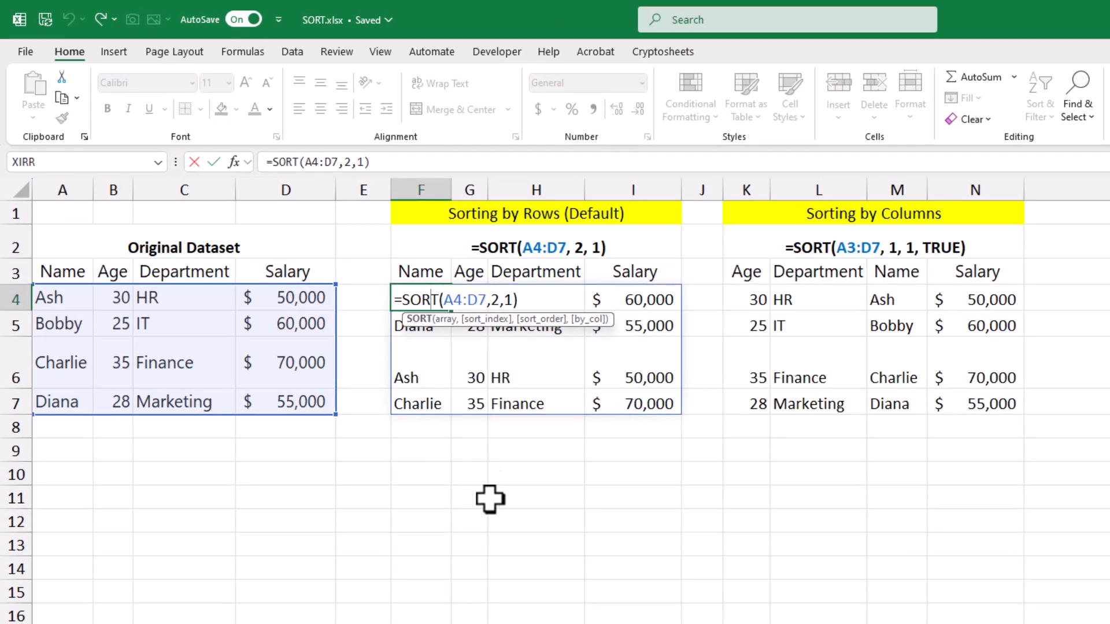
pyautogui.click(446, 319)
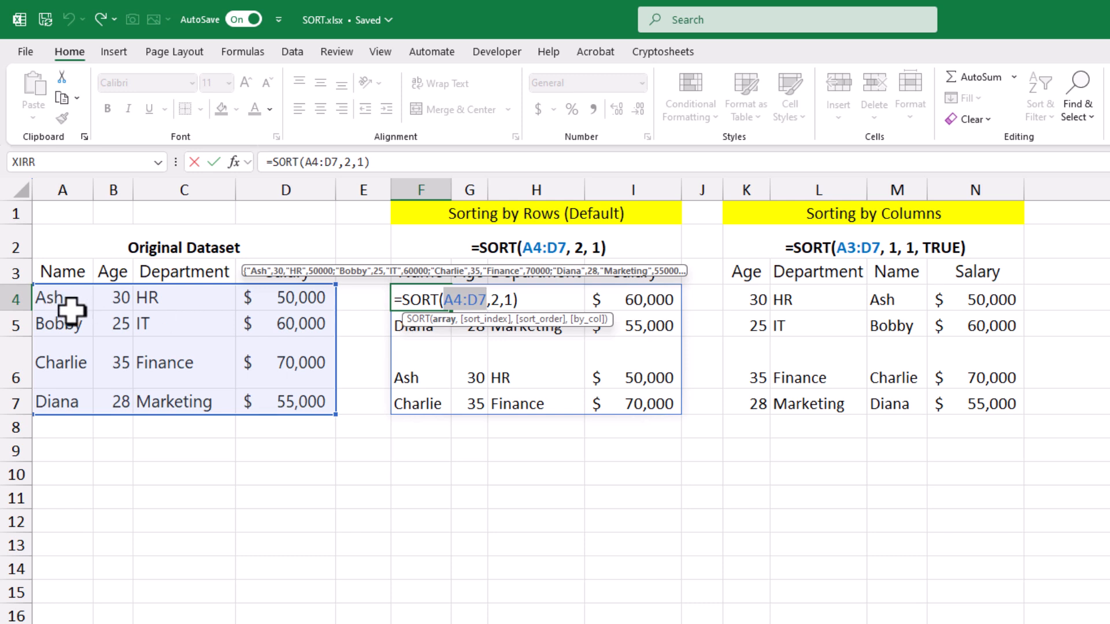
pyautogui.click(501, 321)
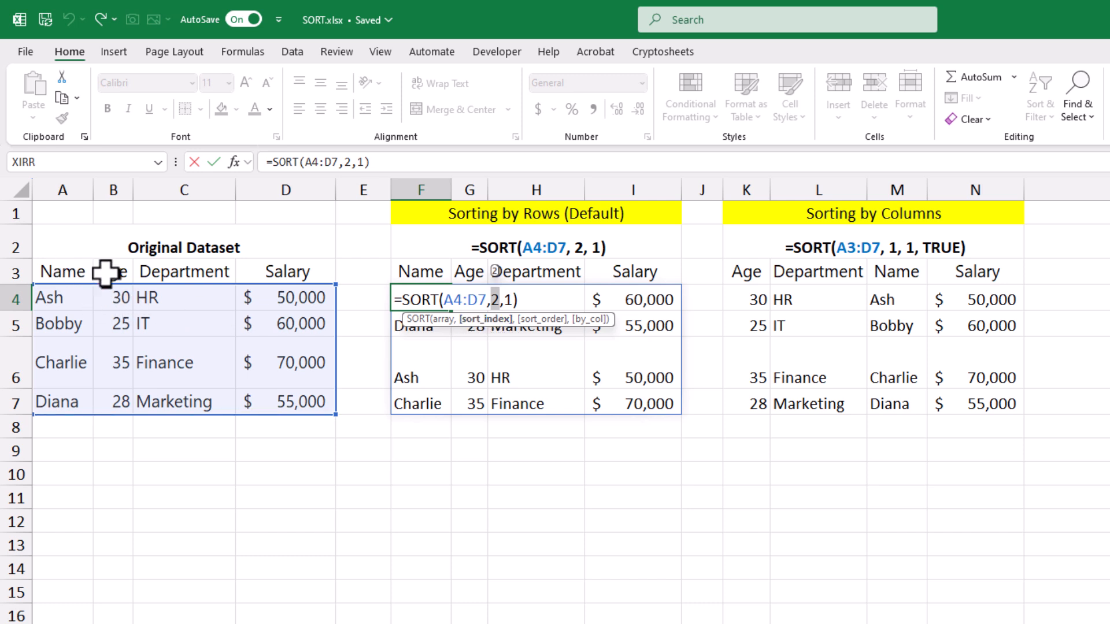
pyautogui.click(534, 320)
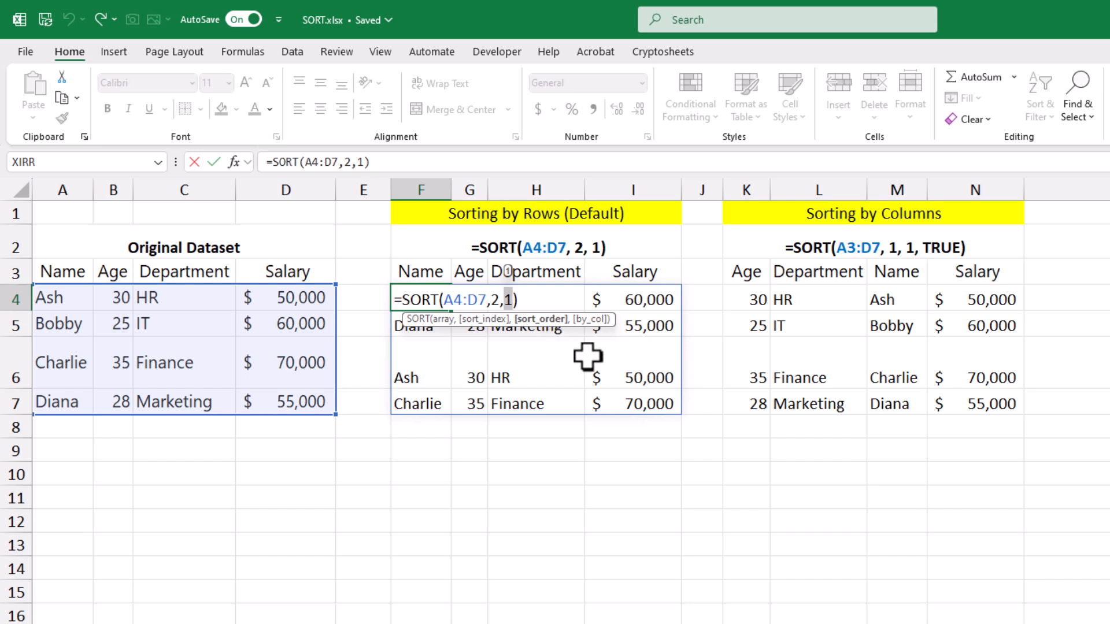
pyautogui.press('Return')
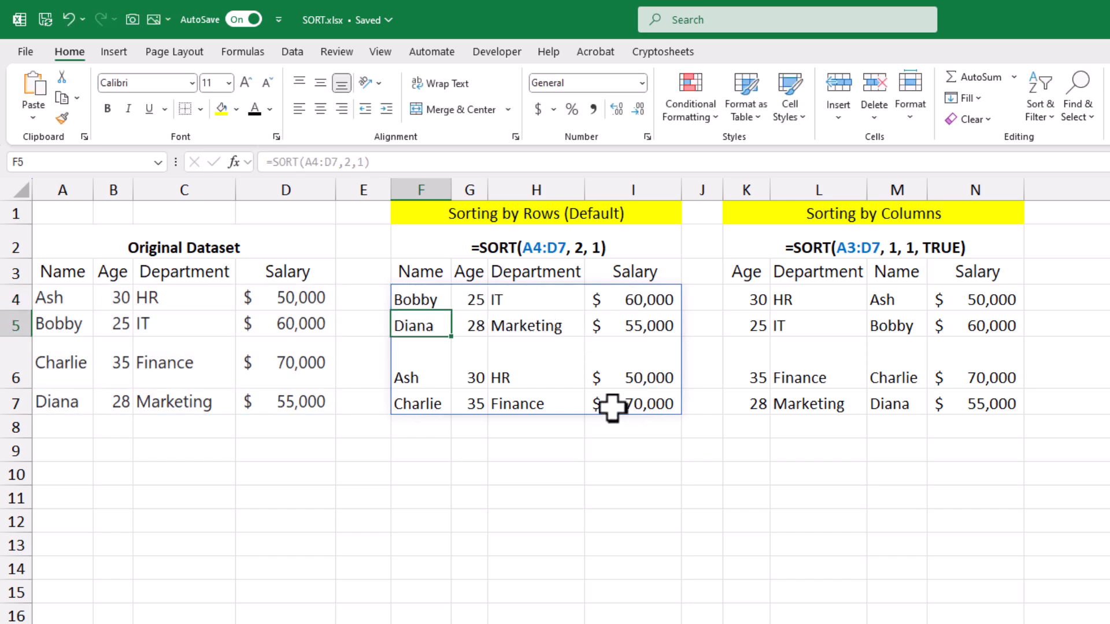
# - Enter =SORT(A3:D7,1,1,TRUE) in K3 to sort the original dataset's columns by their header row in ascending order
pyautogui.click(746, 273)
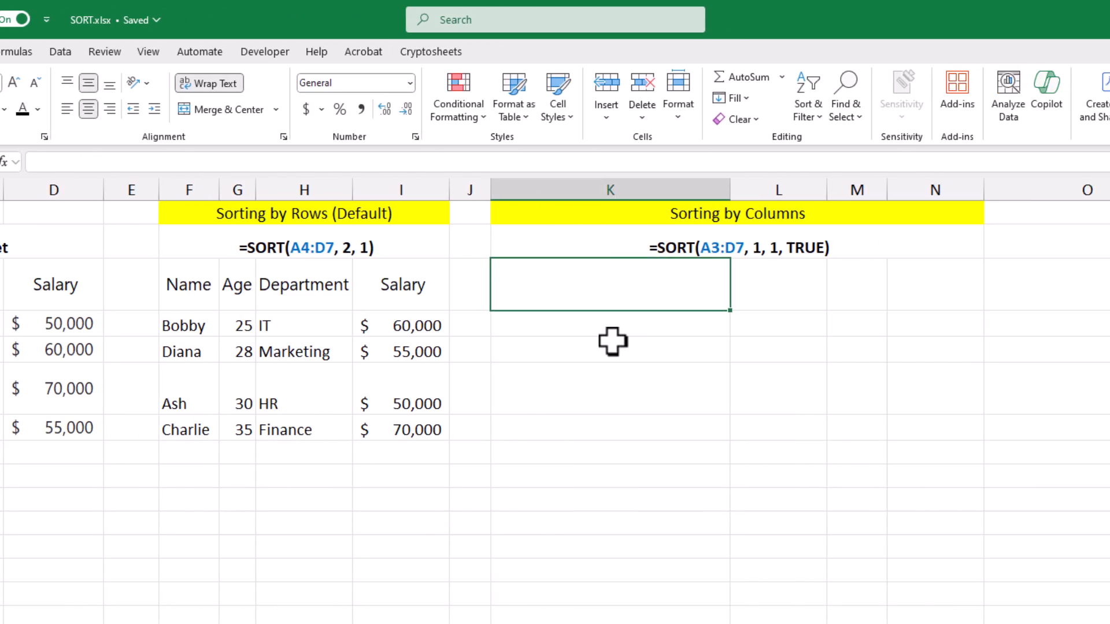
pyautogui.write('=')
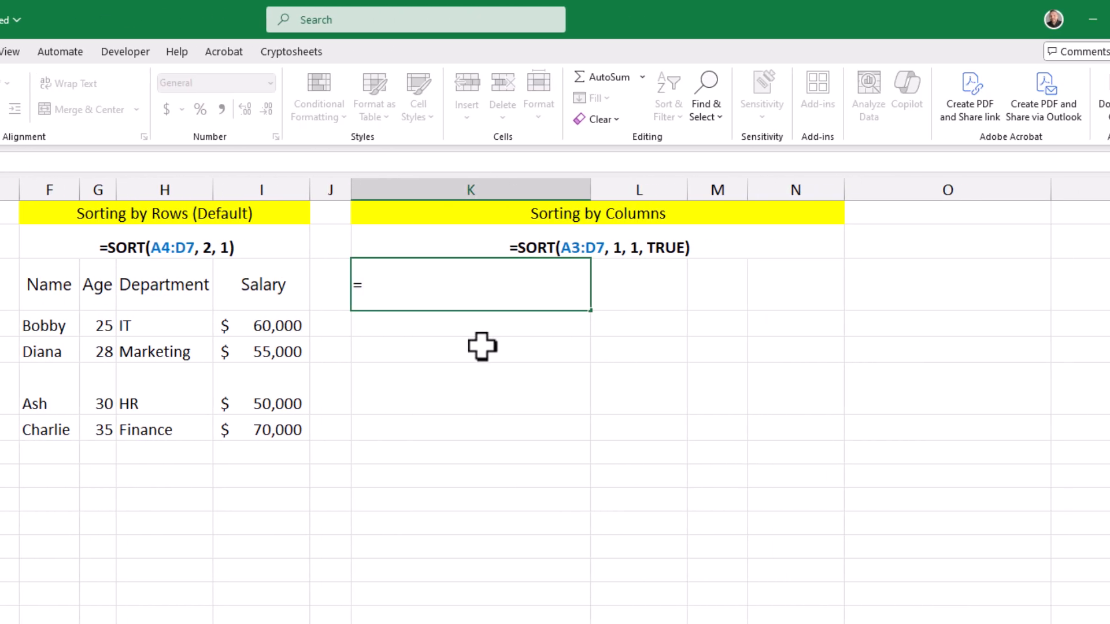
pyautogui.write('SORT(')
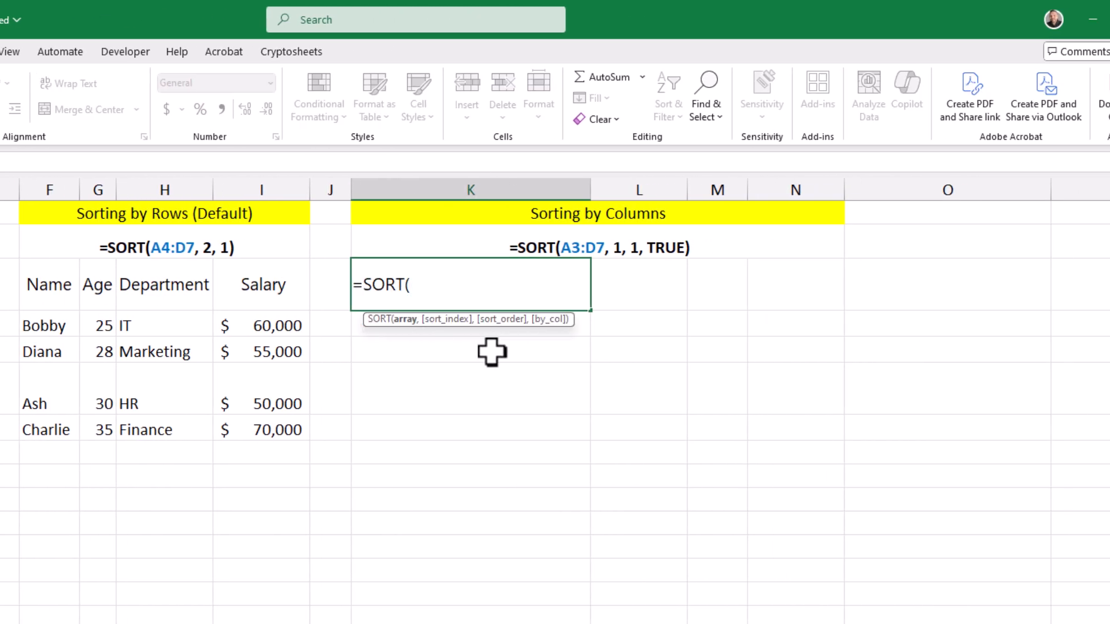
pyautogui.moveTo(54, 257); pyautogui.dragTo(280, 392)
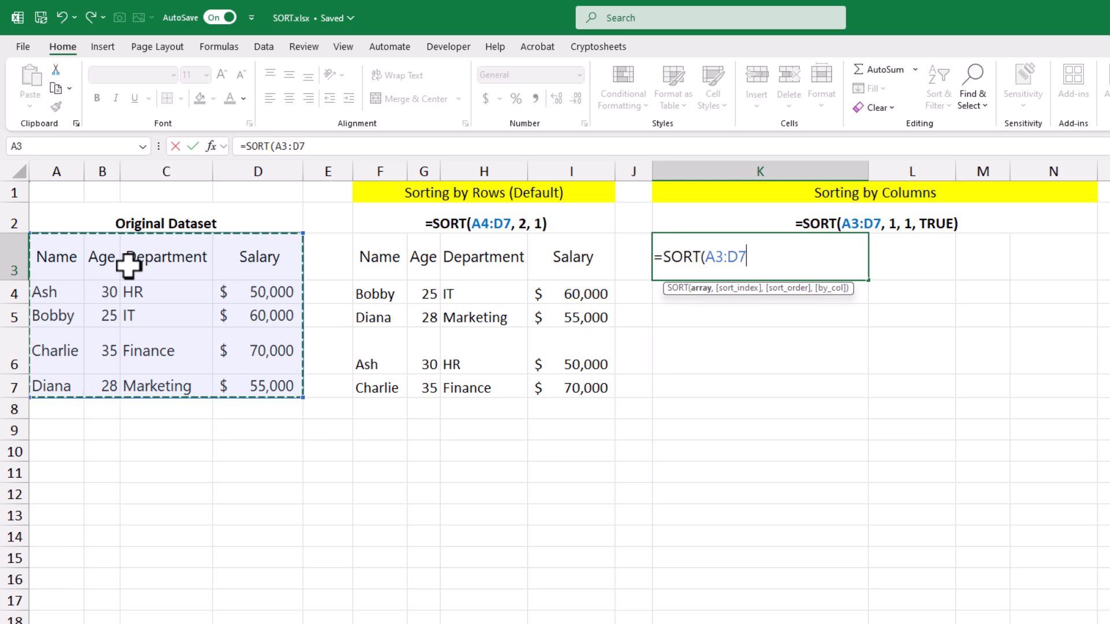
pyautogui.write(',')
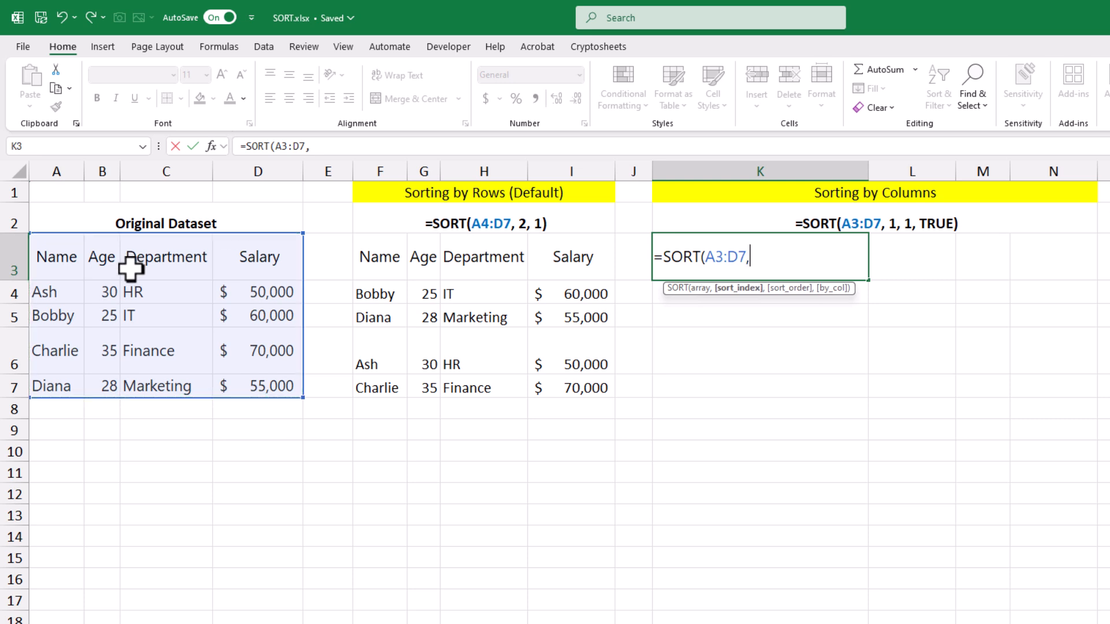
pyautogui.write('1,1')
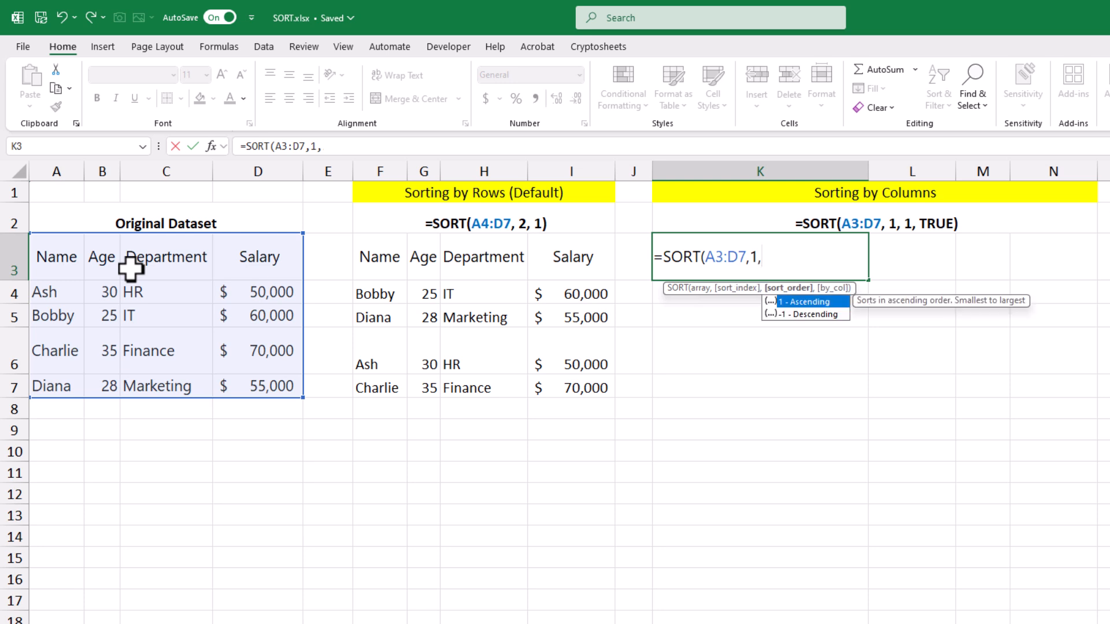
pyautogui.write(',')
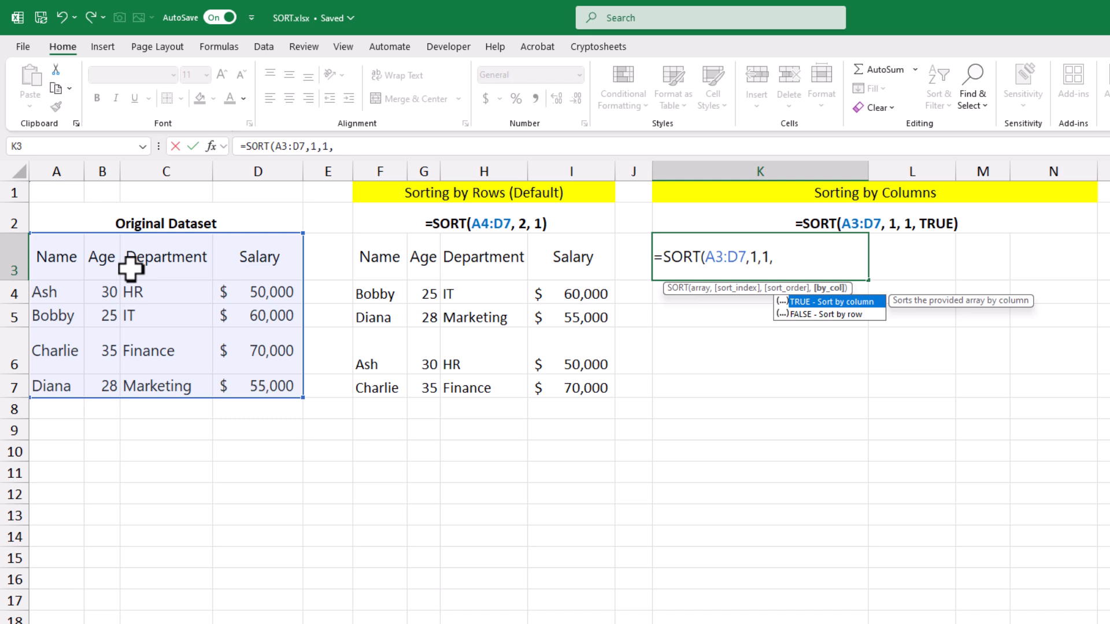
pyautogui.write('RUE)')
pyautogui.press('Return')
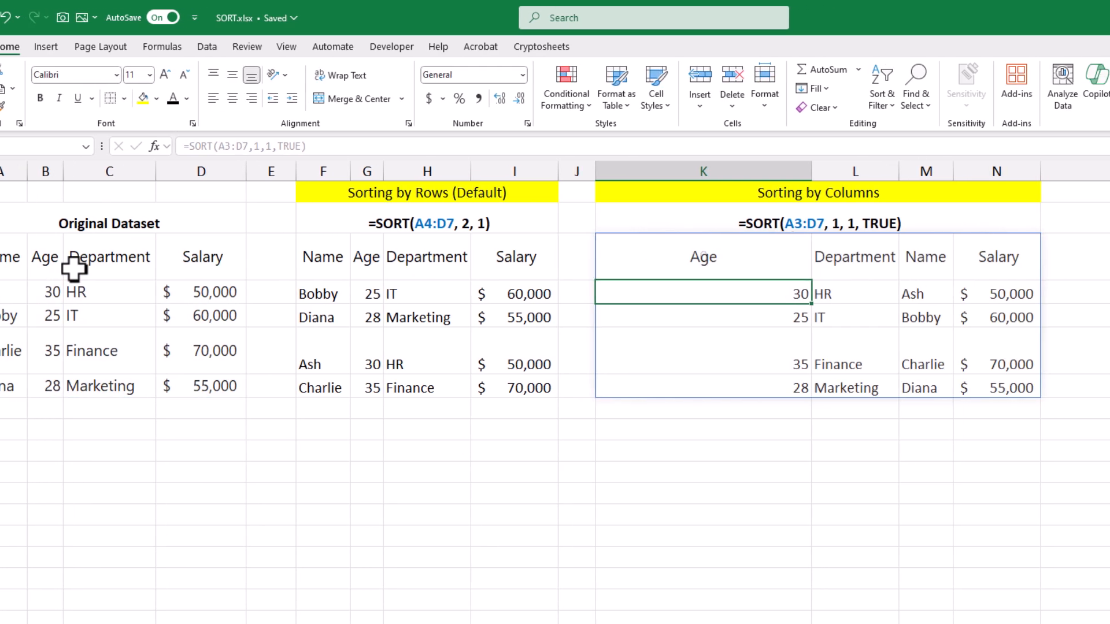
pyautogui.moveTo(520, 272); pyautogui.dragTo(826, 271)
pyautogui.click(577, 273)
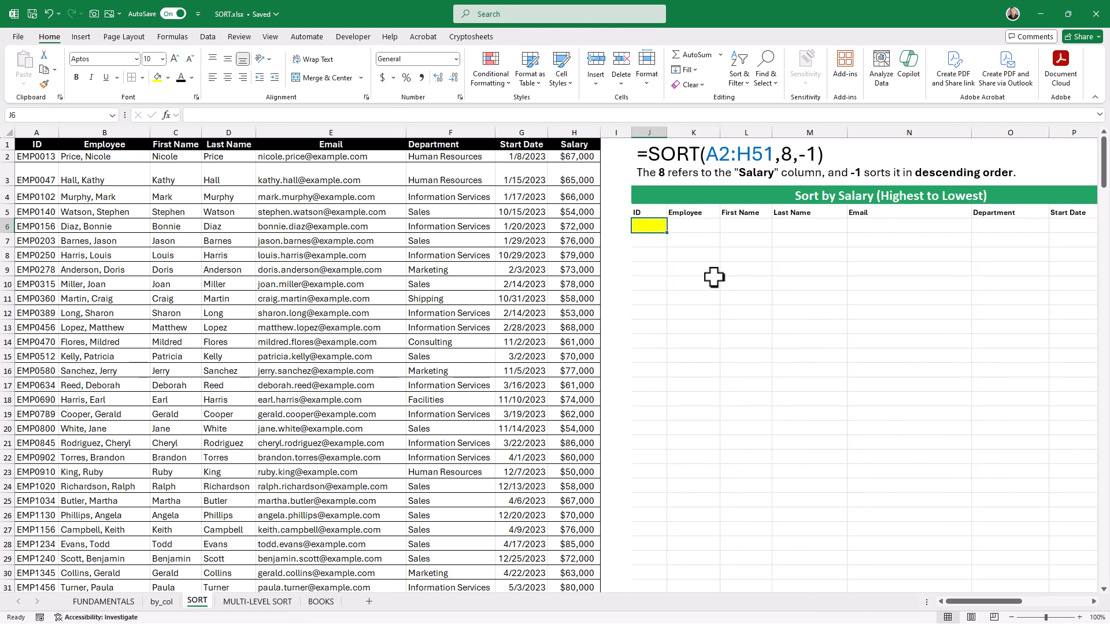
# - On the SORT sheet, enter =SORT(A2:H51,8,-1) in J6 to sort the employee data by salary in descending order
pyautogui.write('=SORT(')
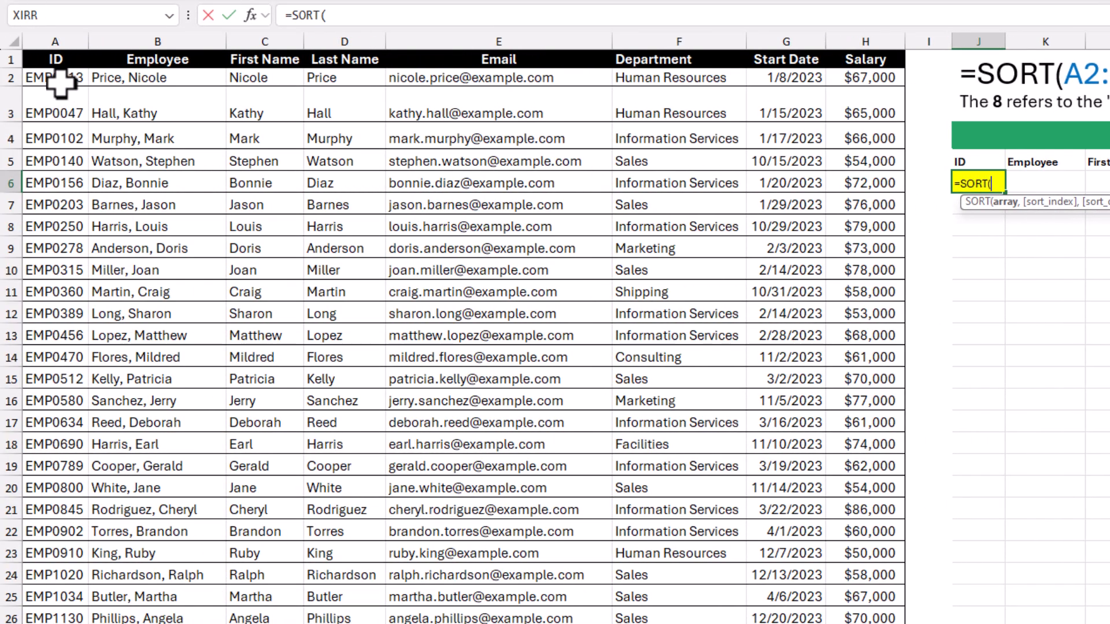
pyautogui.moveTo(61, 81); pyautogui.dragTo(867, 623)
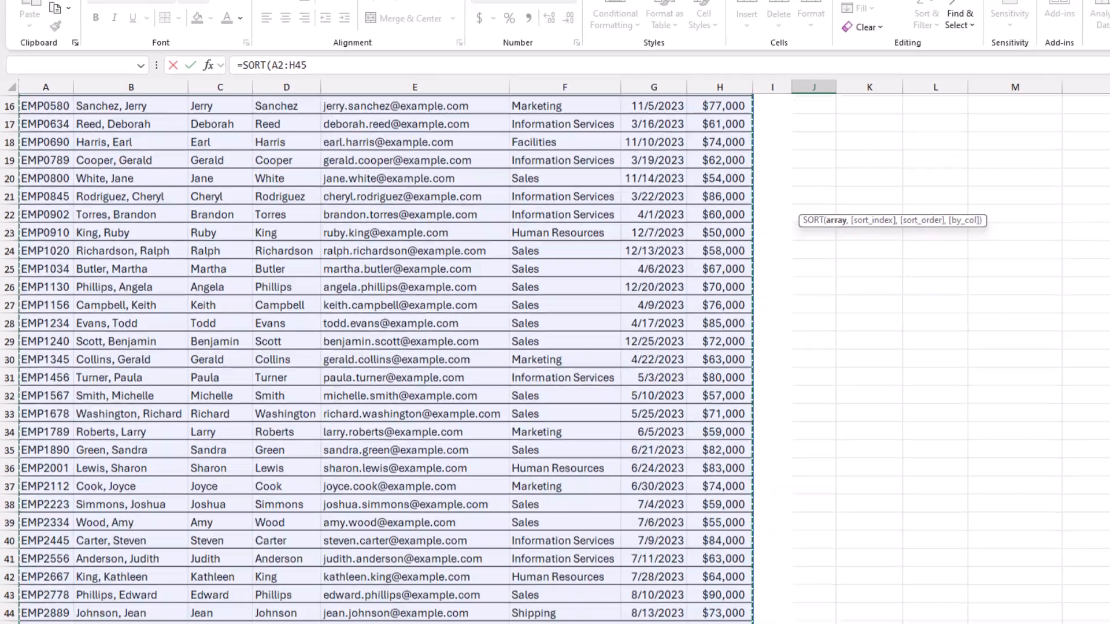
pyautogui.write(',')
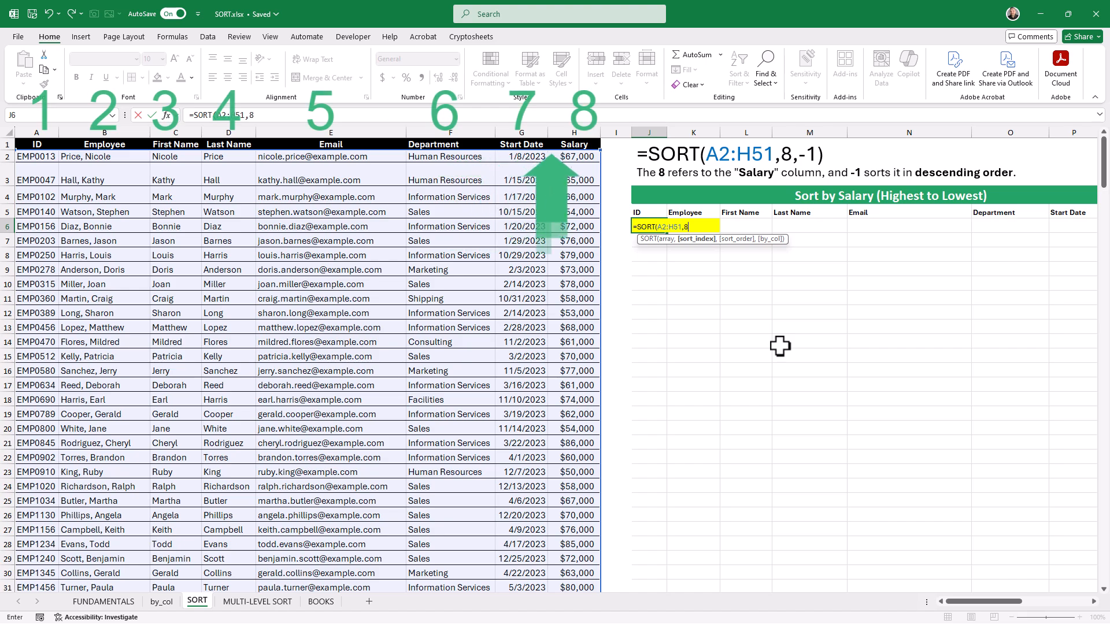
pyautogui.write('8,')
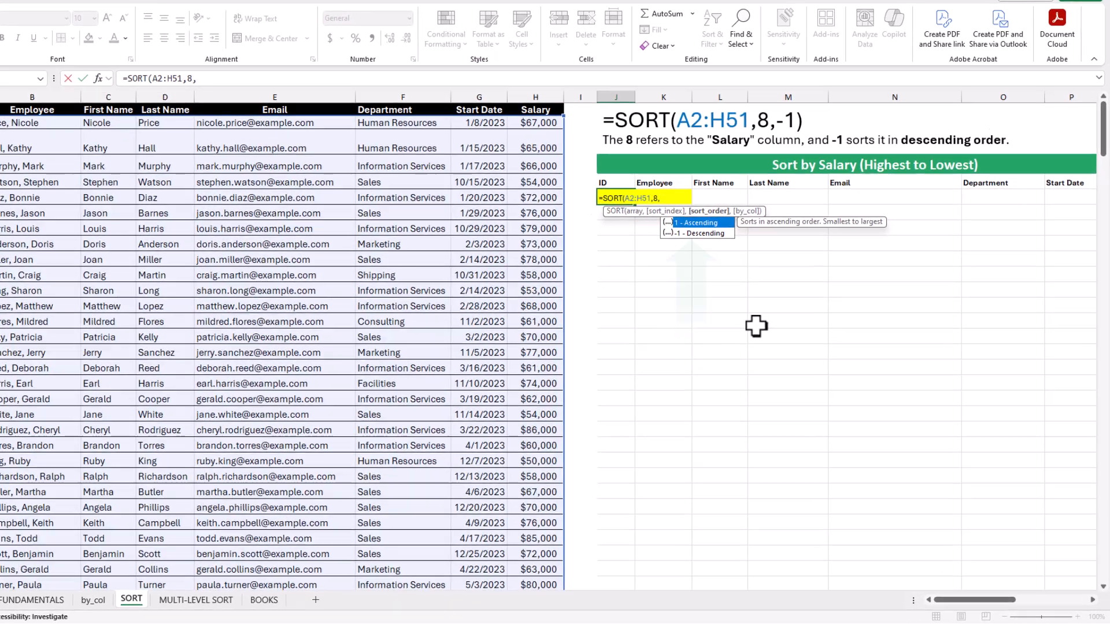
pyautogui.write('-1')
pyautogui.press('Return')
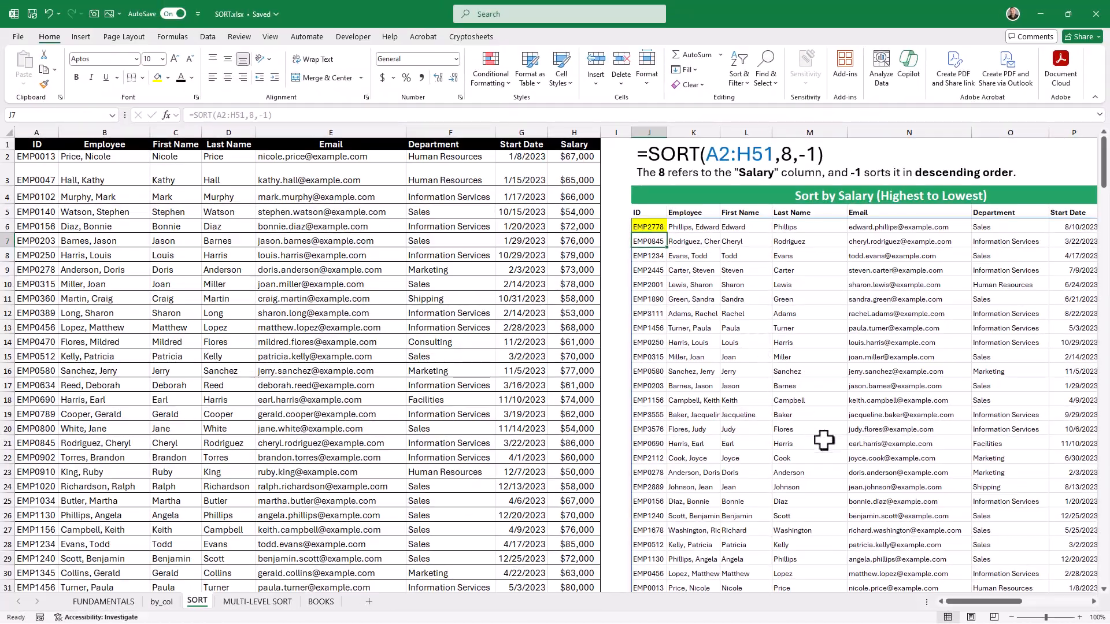
# - Examine the sorted Salary column Q and the Red - Yellow - Green Color Scale option in conditional formatting without applying it
pyautogui.moveTo(976, 602); pyautogui.dragTo(1006, 604)
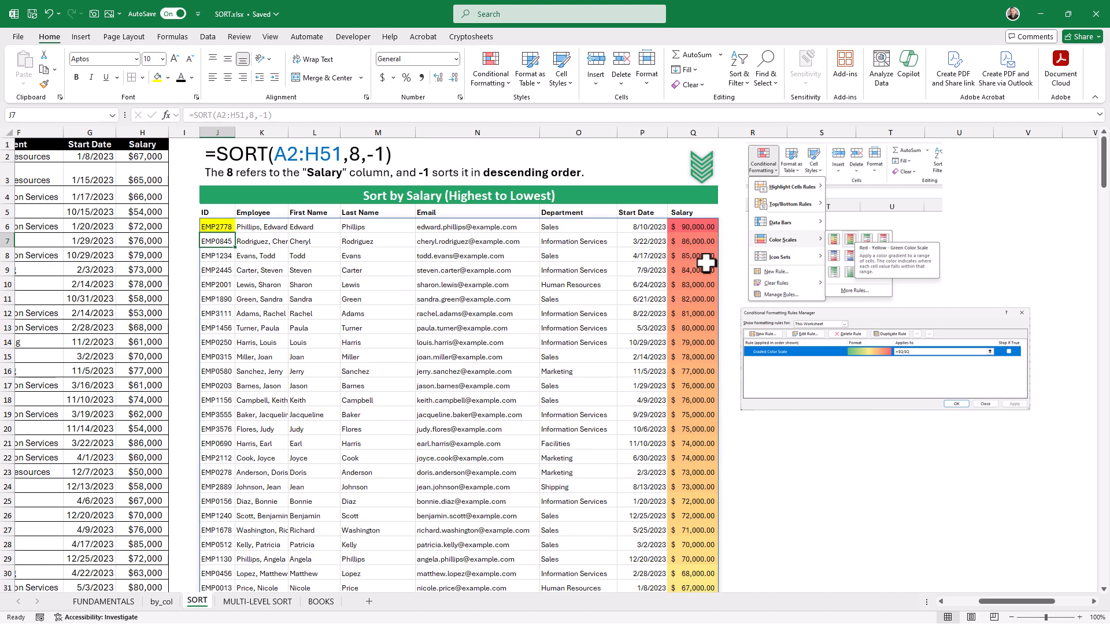
pyautogui.click(704, 128)
pyautogui.click(491, 76)
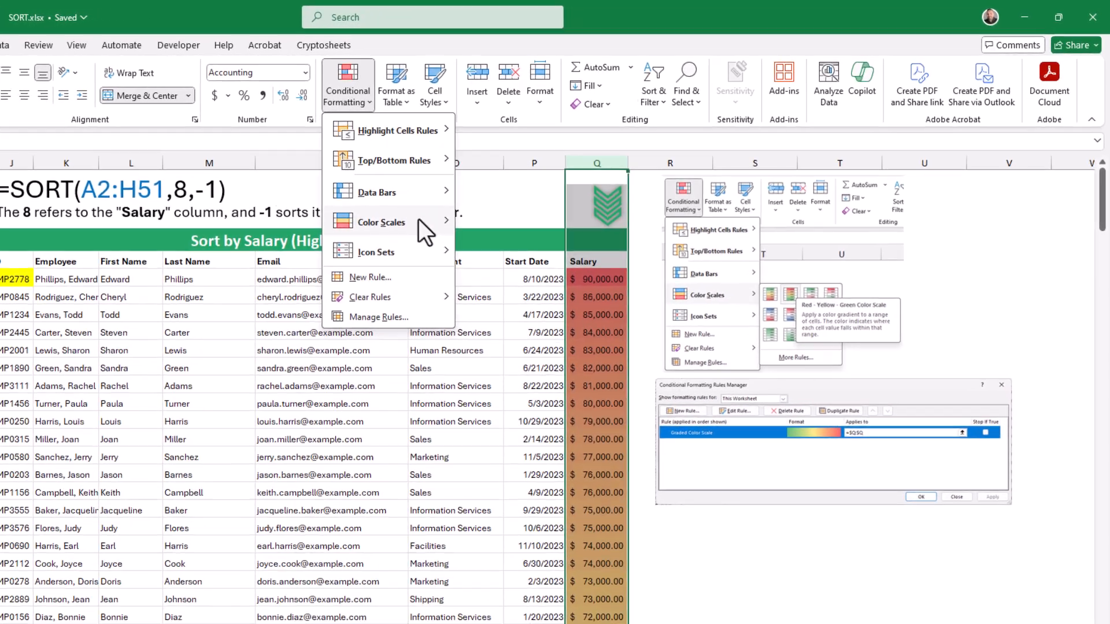
pyautogui.moveTo(526, 188)
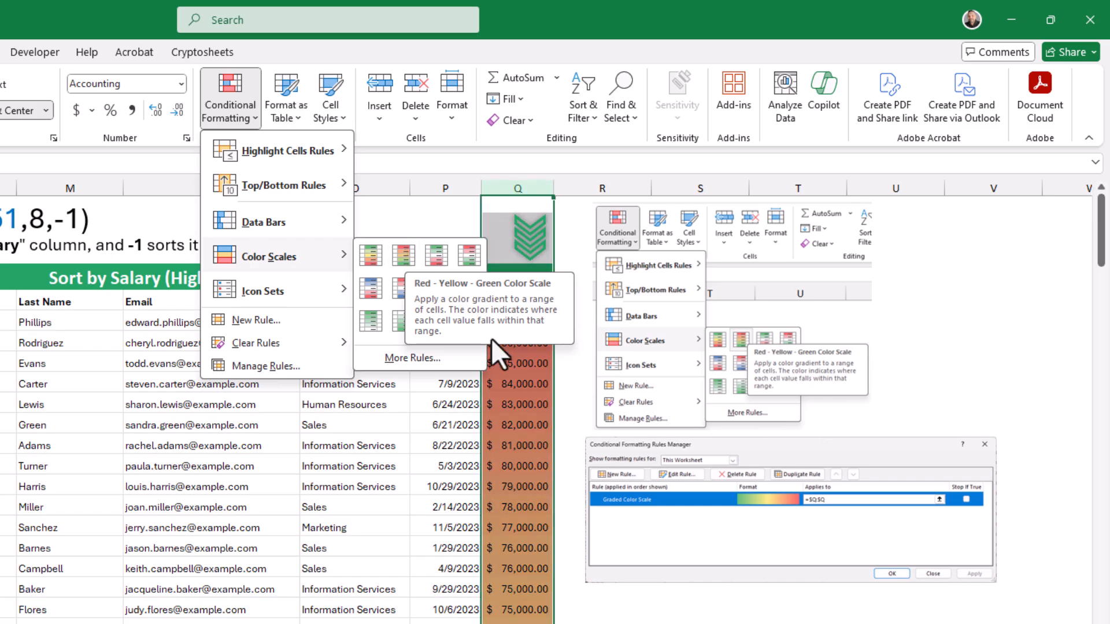
pyautogui.press('Escape')
pyautogui.press('Escape')
pyautogui.scroll(-5, 541, 414)
pyautogui.scroll(-4, 542, 414)
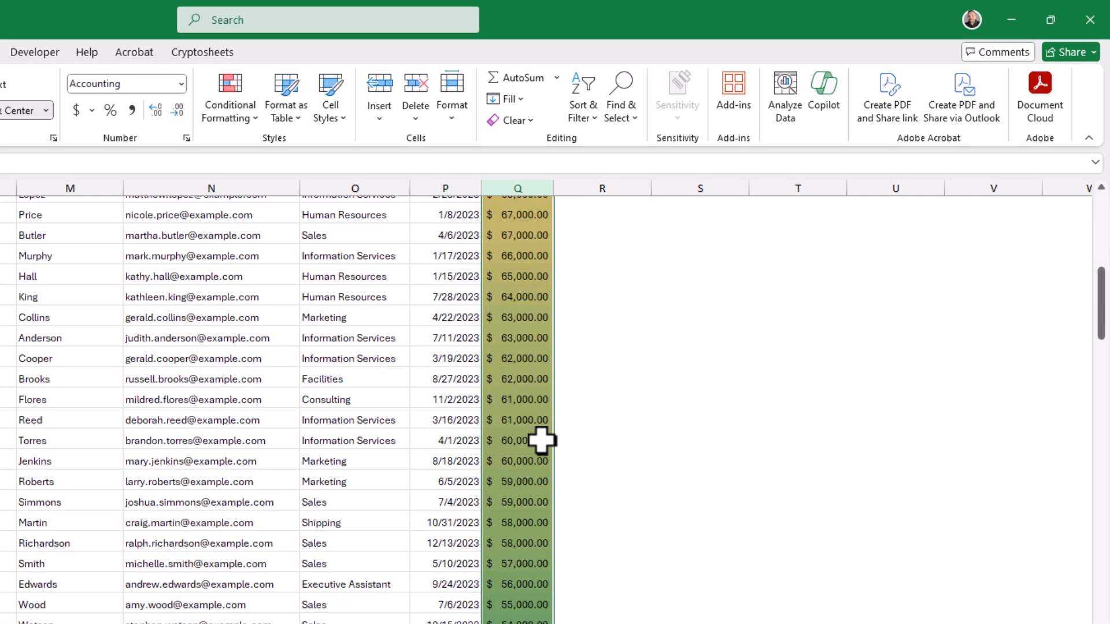
pyautogui.scroll(10, 722, 498)
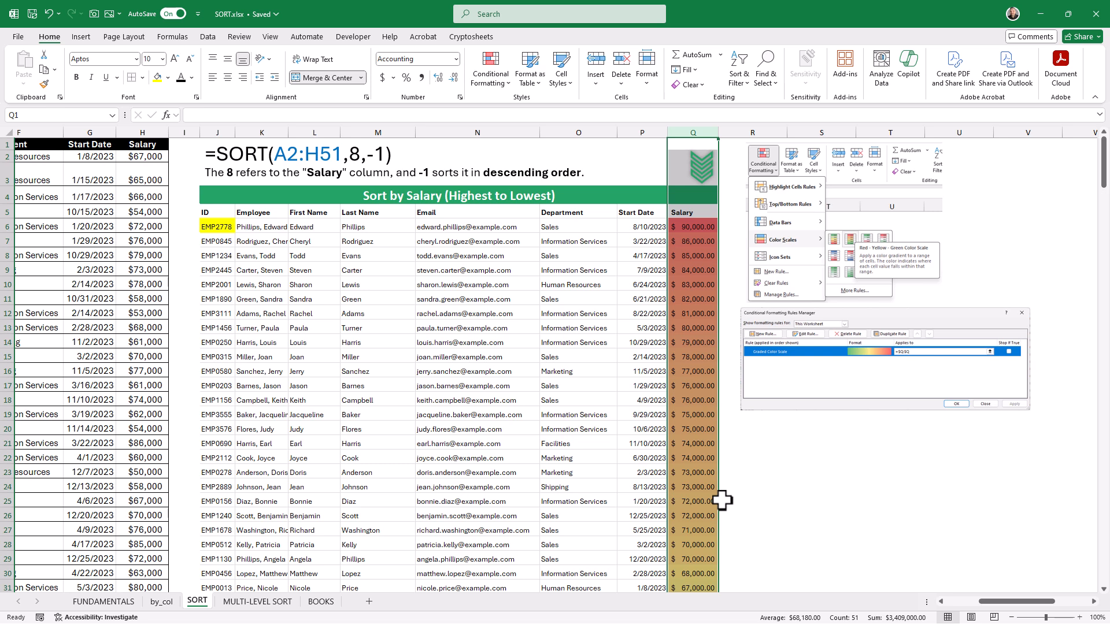
# - Edit the J6 formula to =SORT(A2:H51,8,1) so salaries sort in ascending order, and check the sorted list down to its end
pyautogui.doubleClick(217, 226)
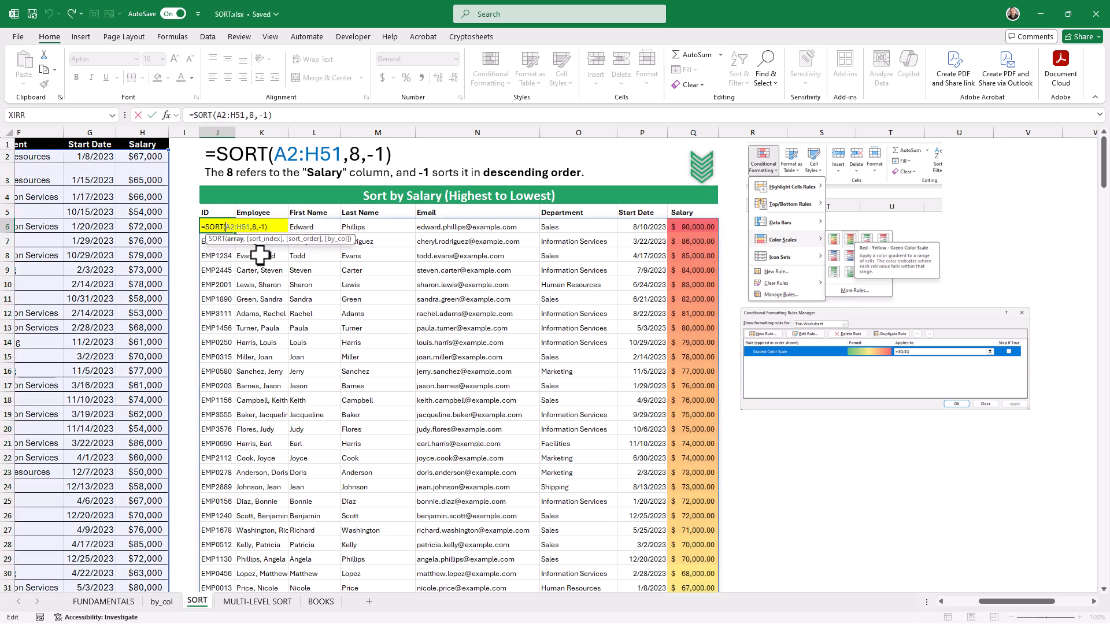
pyautogui.click(261, 227)
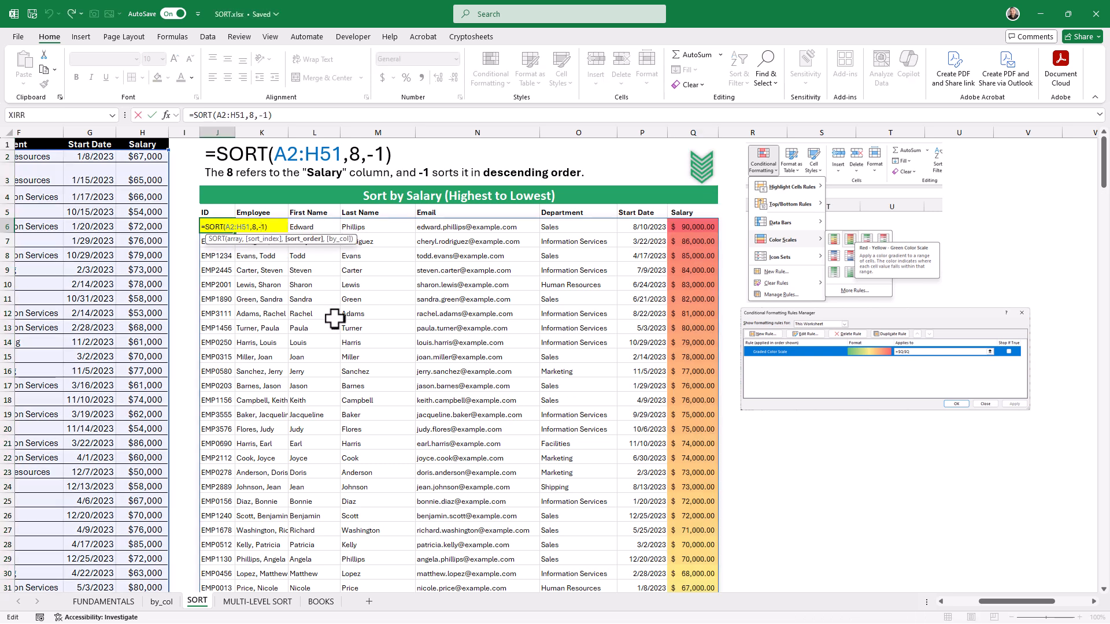
pyautogui.press('BackSpace')
pyautogui.press('Return')
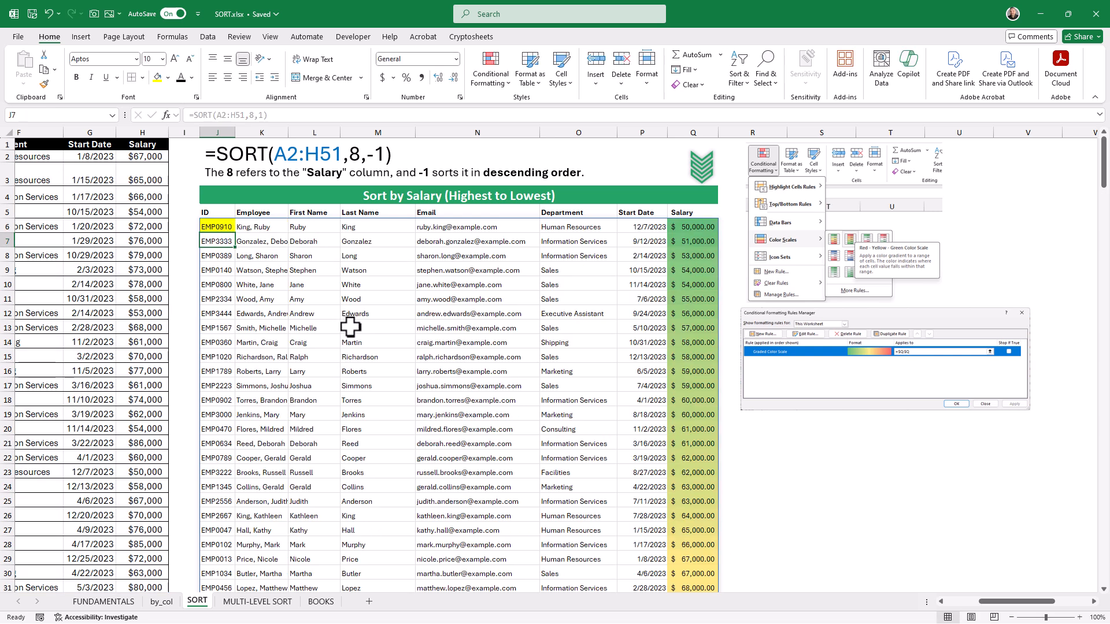
pyautogui.scroll(-10, 699, 364)
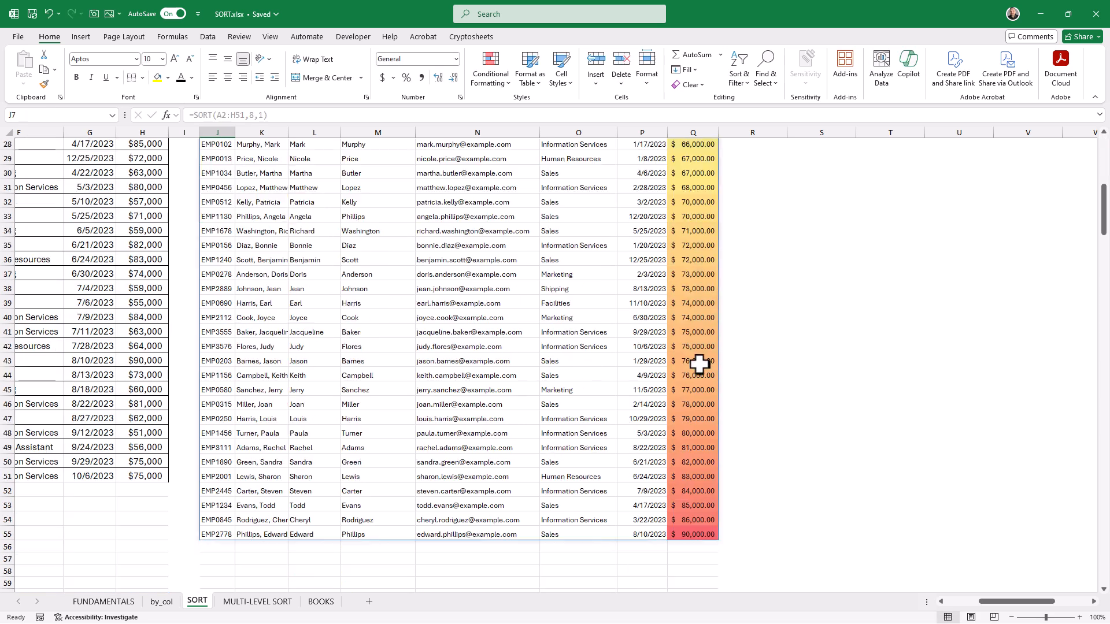
pyautogui.scroll(10, 699, 364)
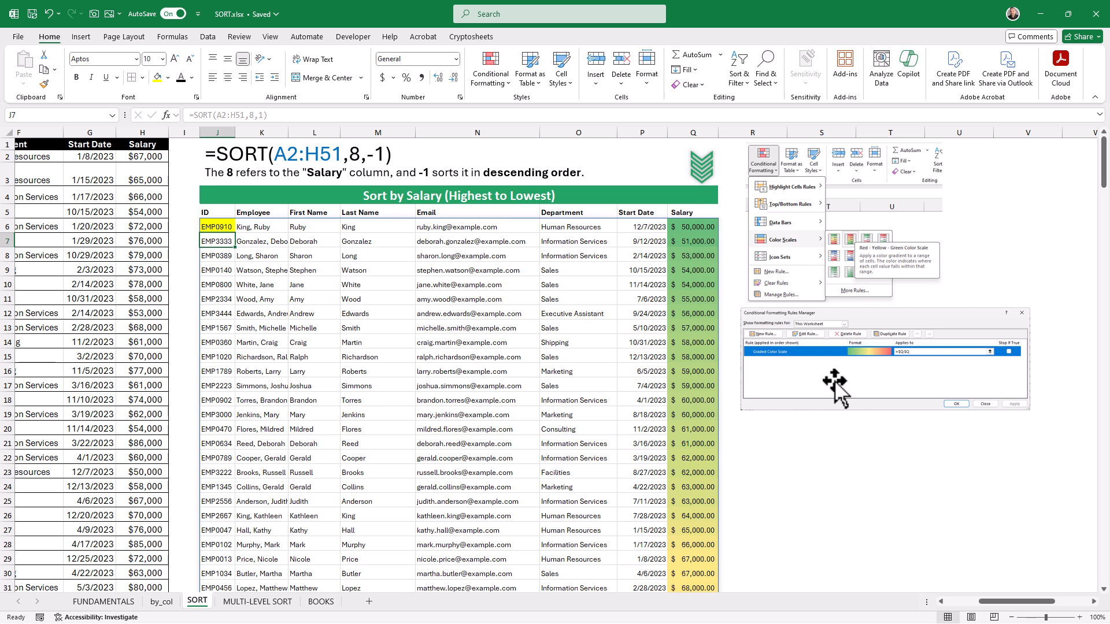
# - On the MULTI-LEVEL SORT sheet, clear the existing SORT formula from J7
pyautogui.hotkey('ctrl', 'pagedown')
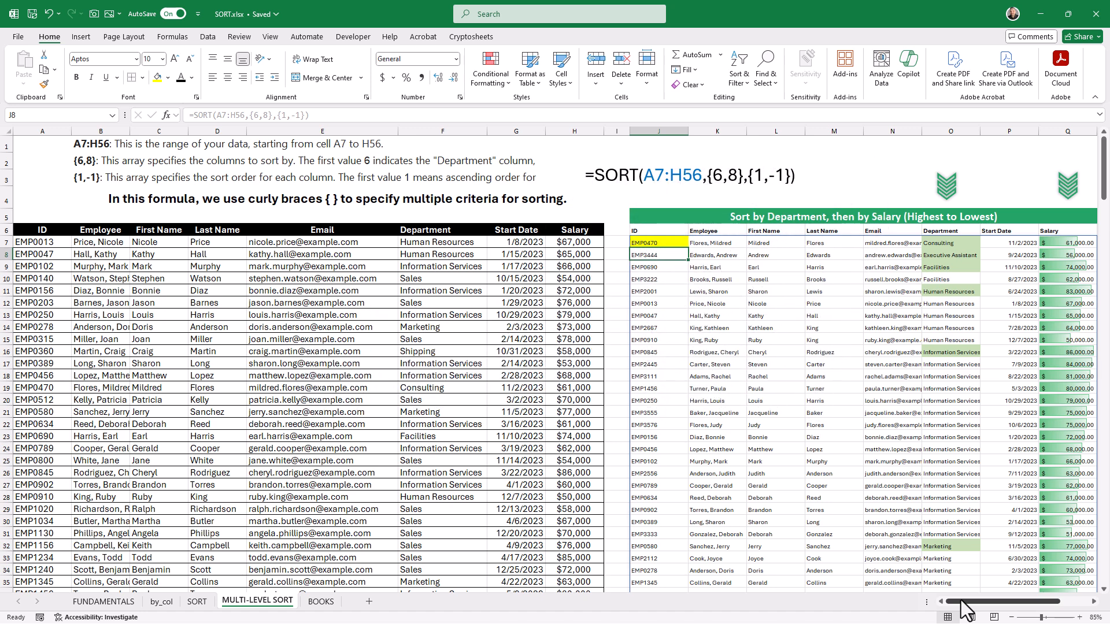
pyautogui.click(659, 242)
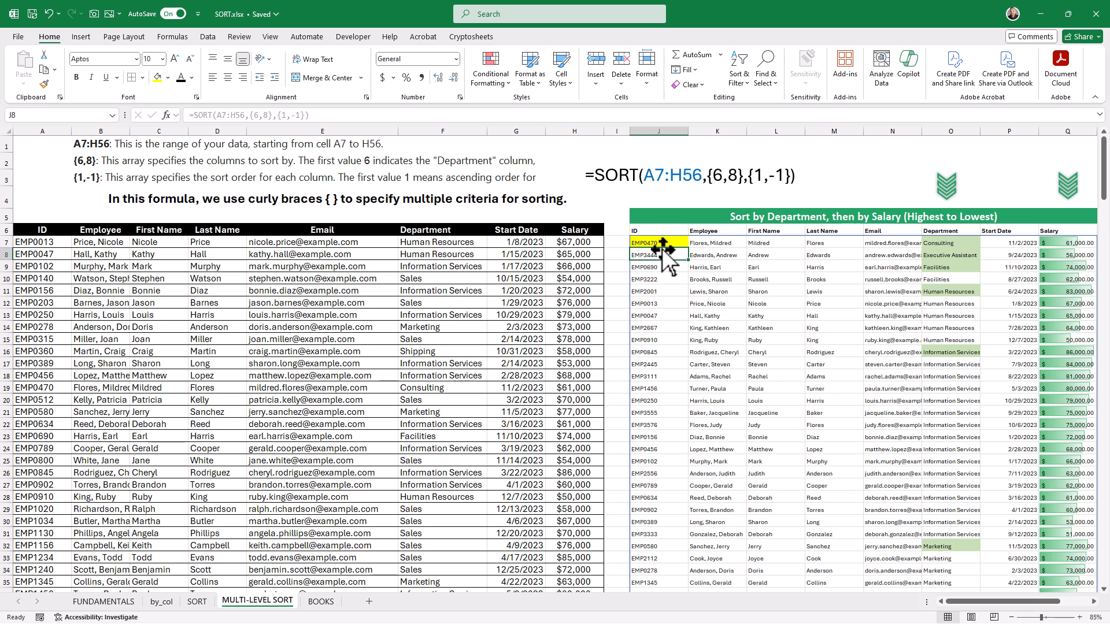
pyautogui.press('Delete')
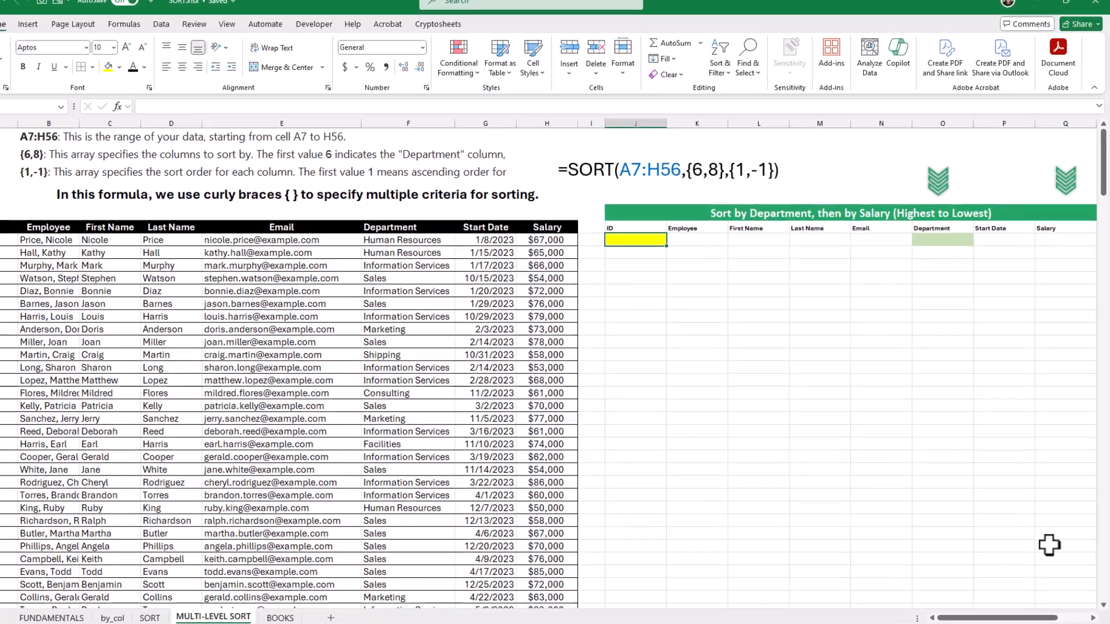
# - Enter =SORT(A7:H56,{6,8},{1,-1}) in J7 to sort by department ascending and by salary descending
pyautogui.write('=sort')
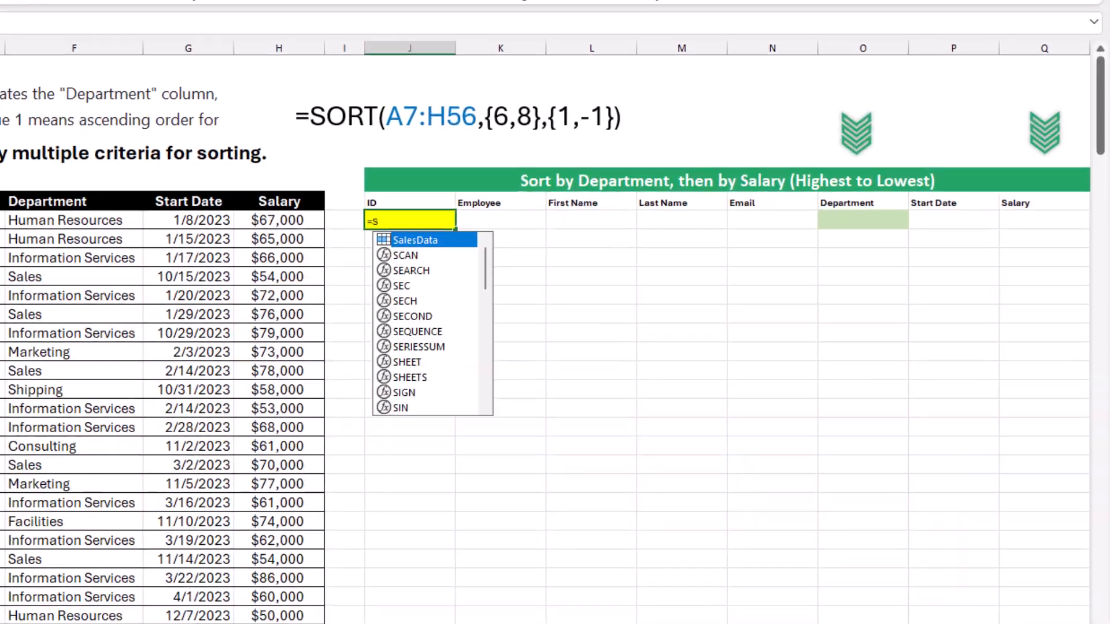
pyautogui.press('Tab')
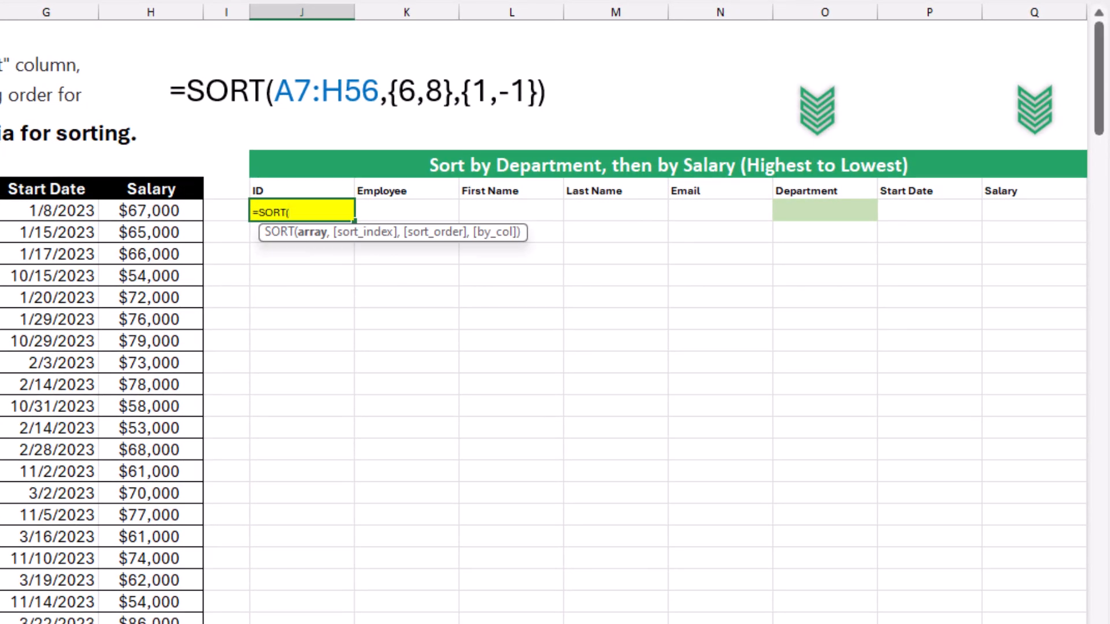
pyautogui.write('A7:H56,{6')
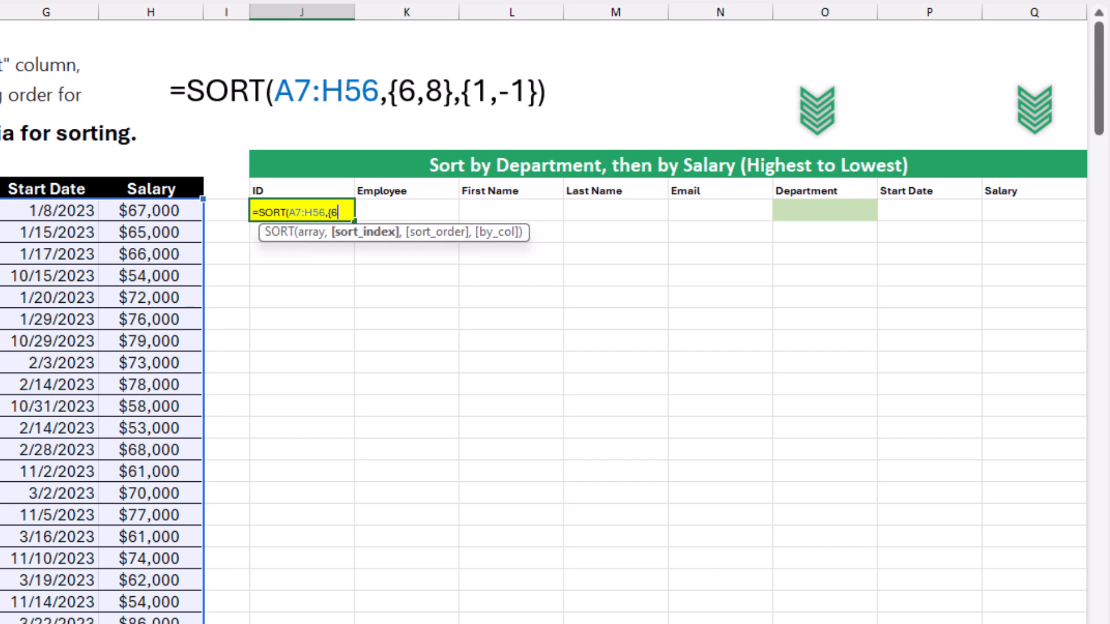
pyautogui.write('8')
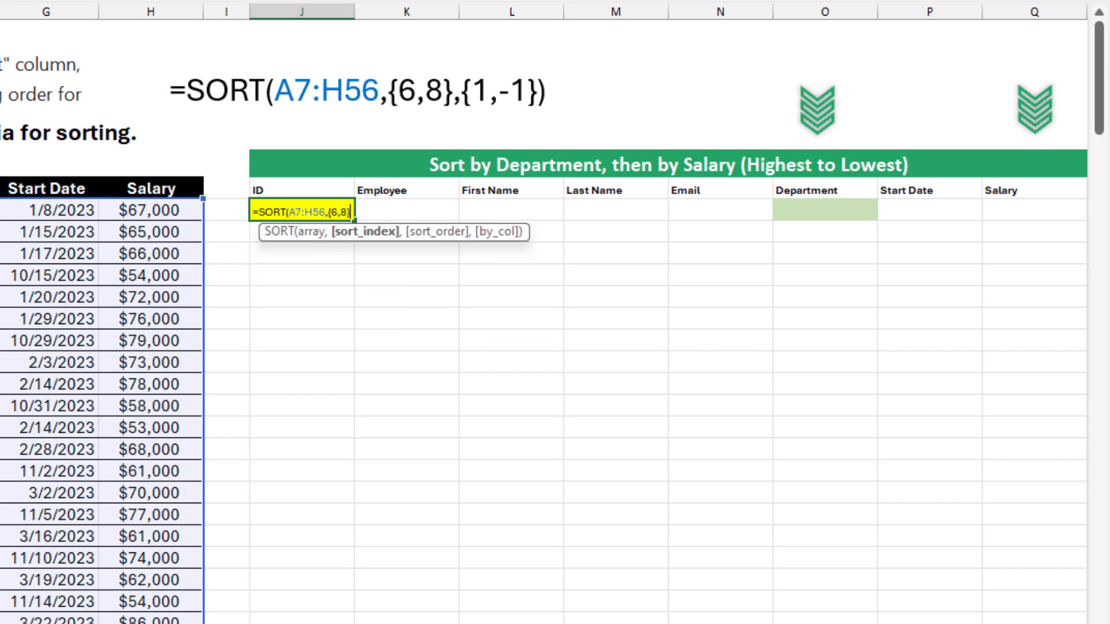
pyautogui.write(',')
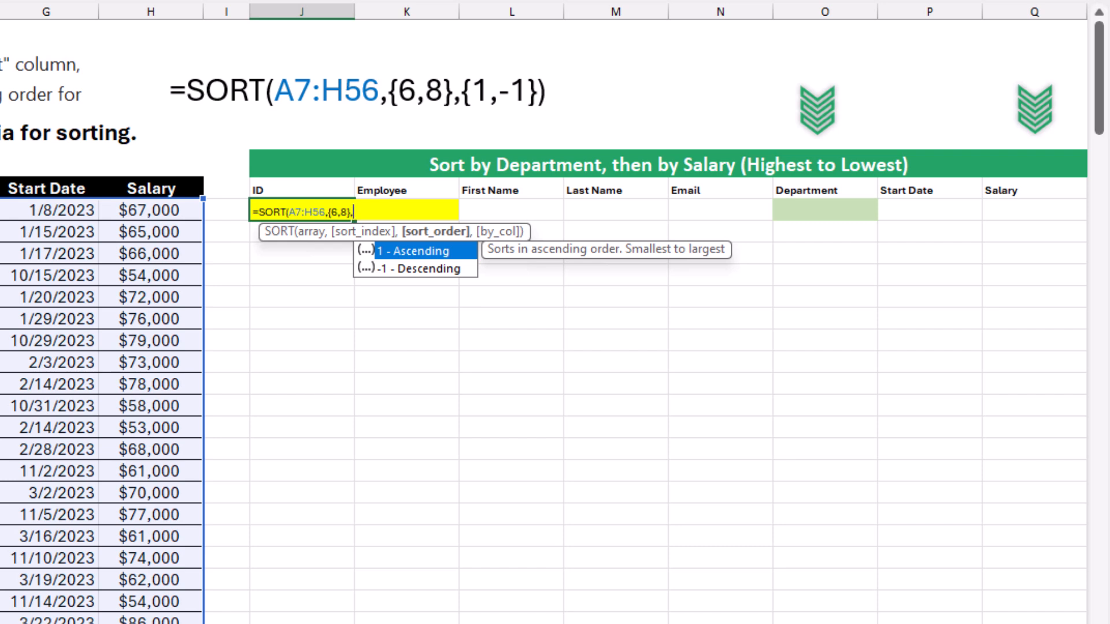
pyautogui.write('{1,')
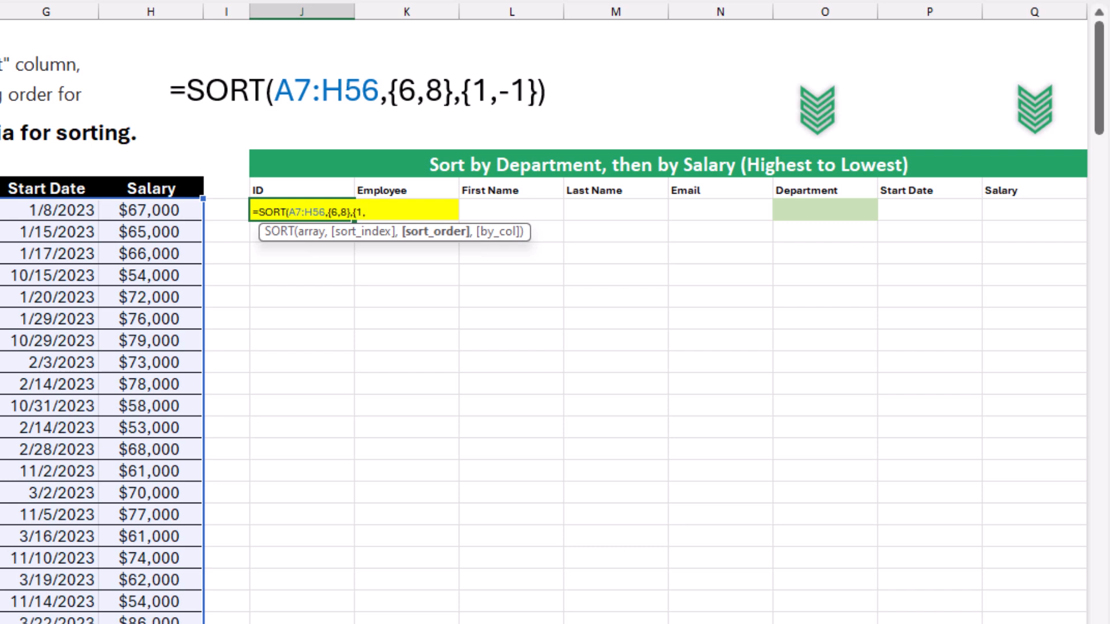
pyautogui.write('-1}')
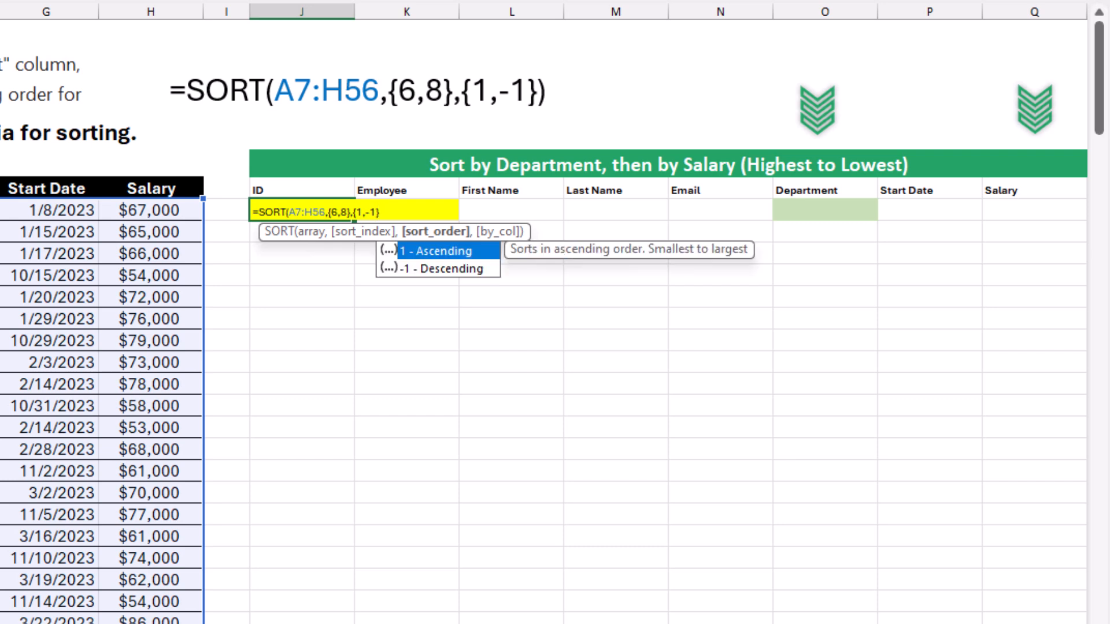
pyautogui.write(')')
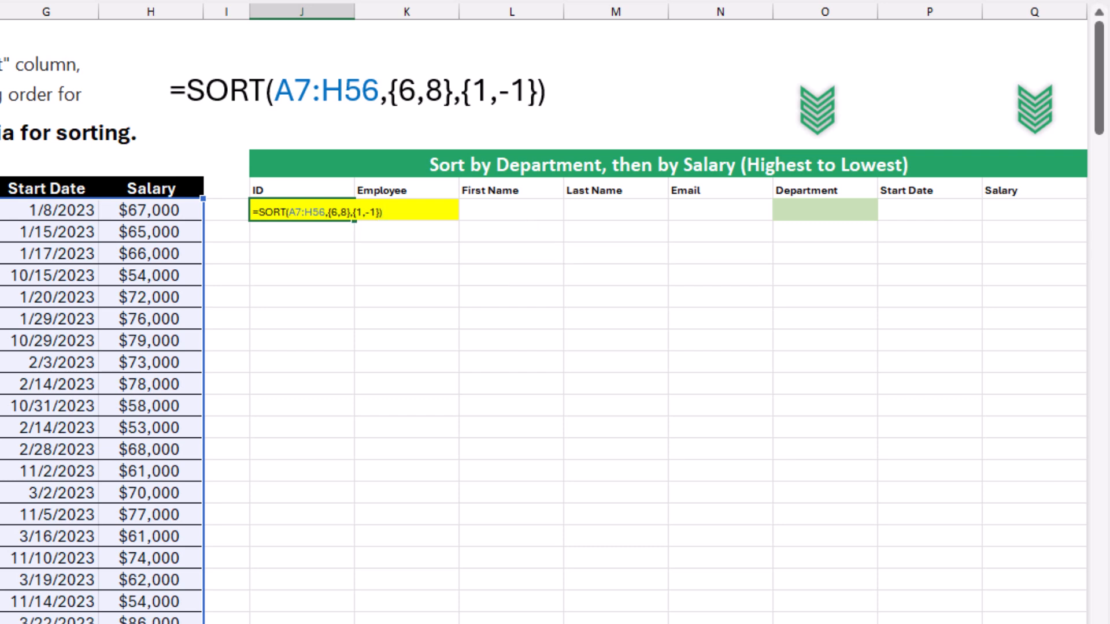
pyautogui.press('Return')
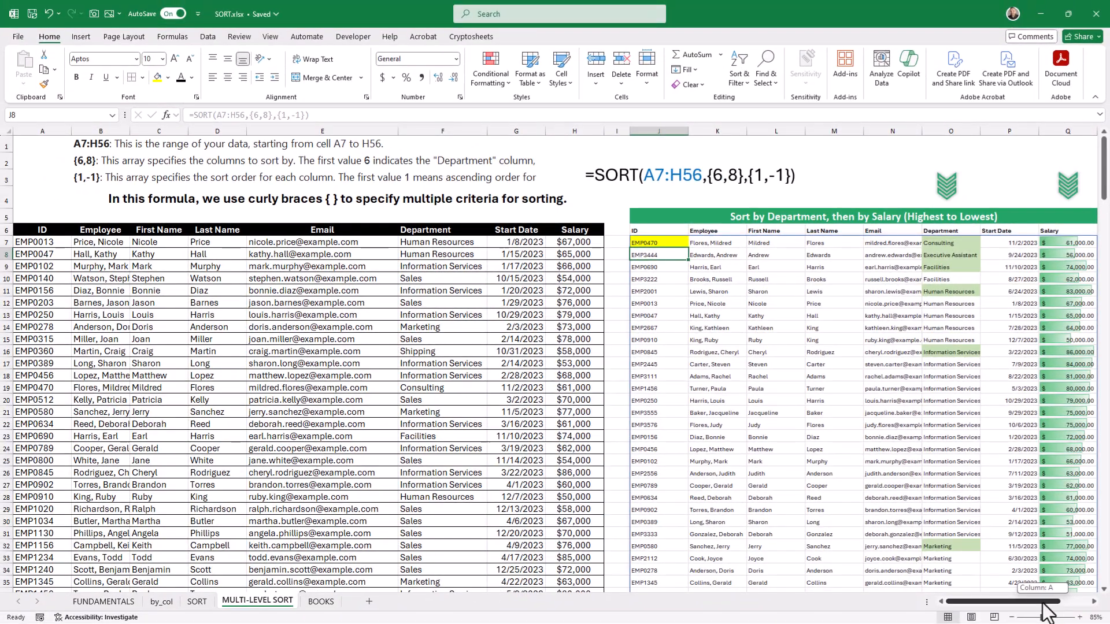
# - Examine the sorted Department column O and the Salary values in column Q for the Information Services group
pyautogui.moveTo(1052, 602); pyautogui.dragTo(1077, 608)
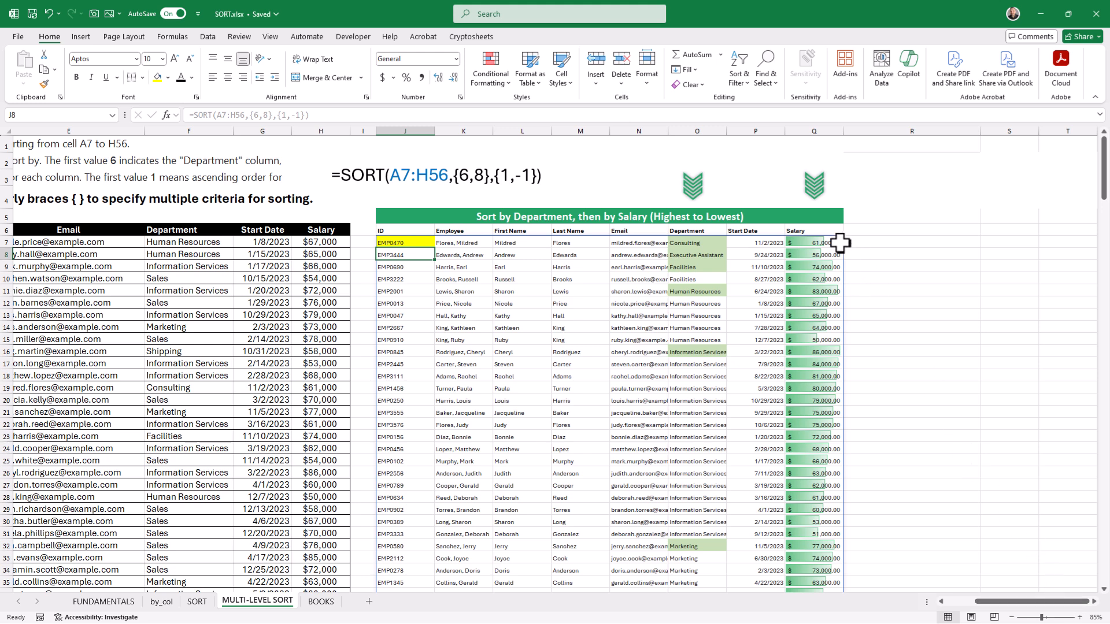
pyautogui.click(708, 244)
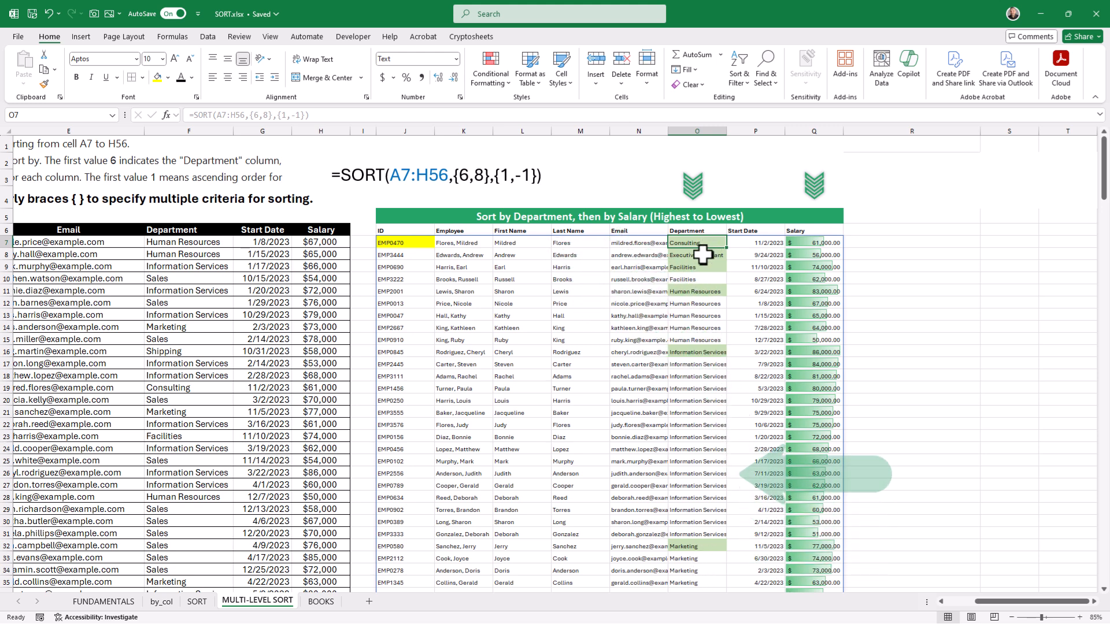
pyautogui.click(696, 353)
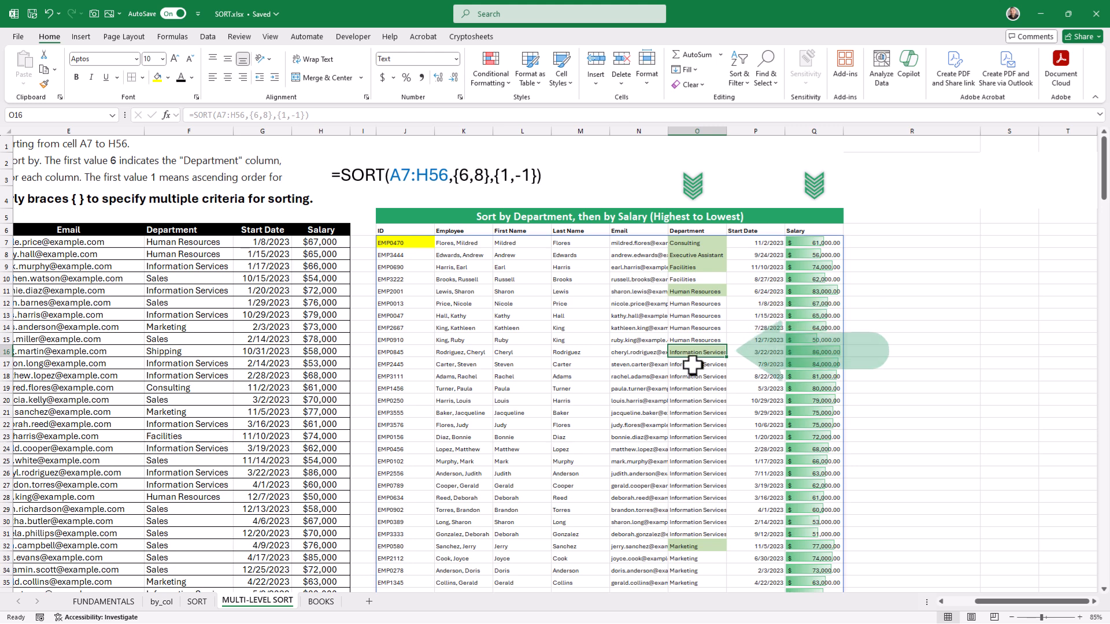
pyautogui.click(824, 353)
pyautogui.moveTo(823, 353); pyautogui.dragTo(824, 532)
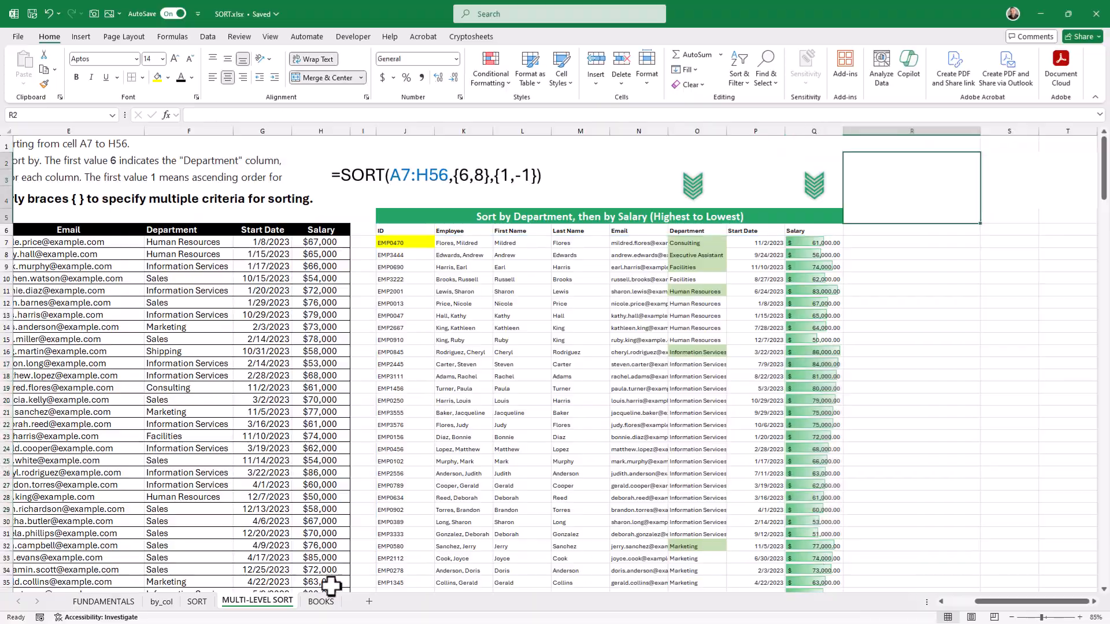
# - On the BOOKS sheet, clear the existing SORT formula from G6
pyautogui.click(320, 602)
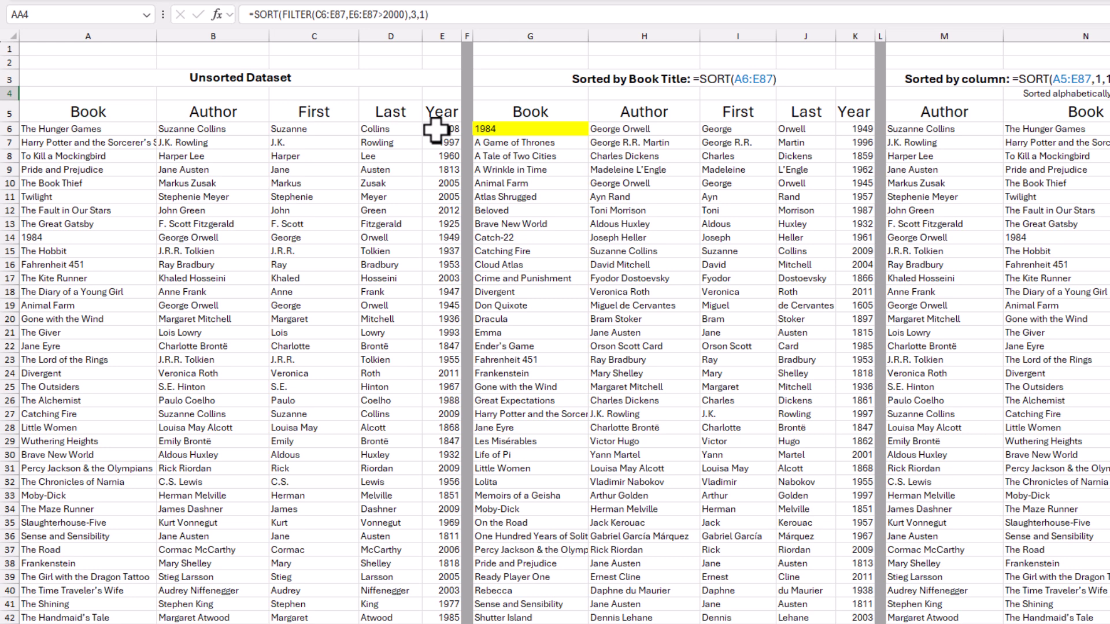
pyautogui.click(520, 129)
pyautogui.press('Delete')
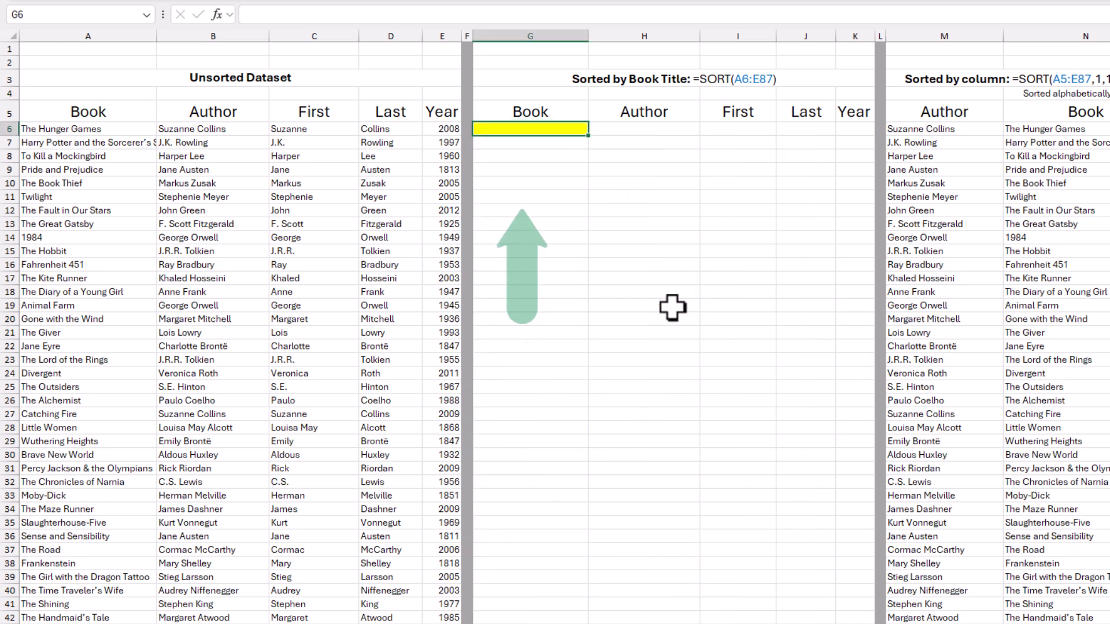
# - Enter =SORT(A6:E87) in G6 to sort the book list by title
pyautogui.press('F2')
pyautogui.write('=SORT(')
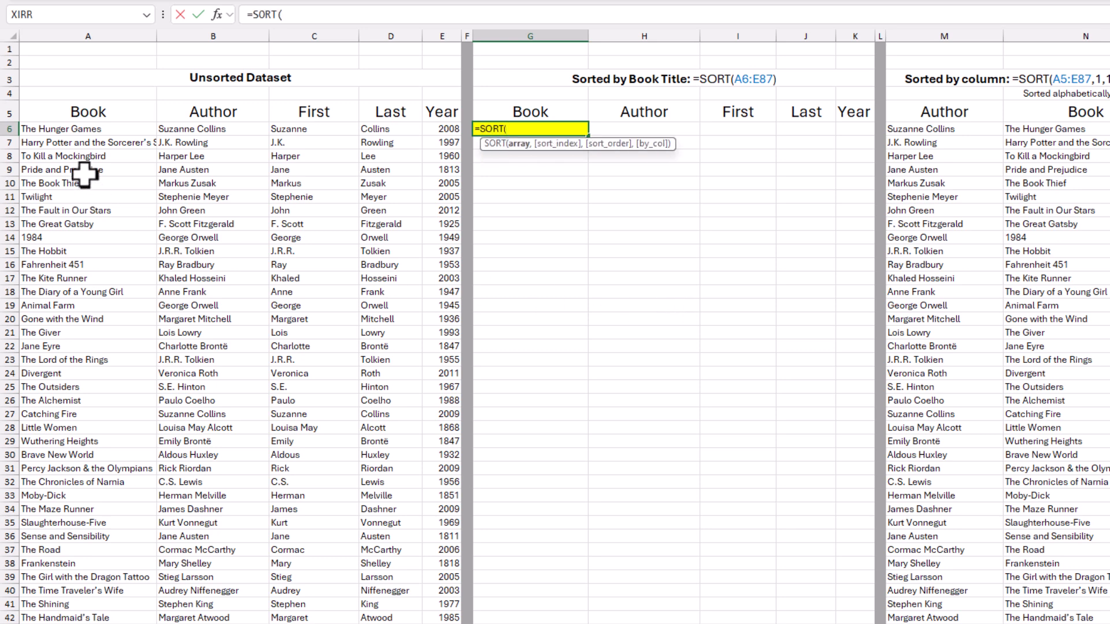
pyautogui.moveTo(55, 129); pyautogui.dragTo(434, 603)
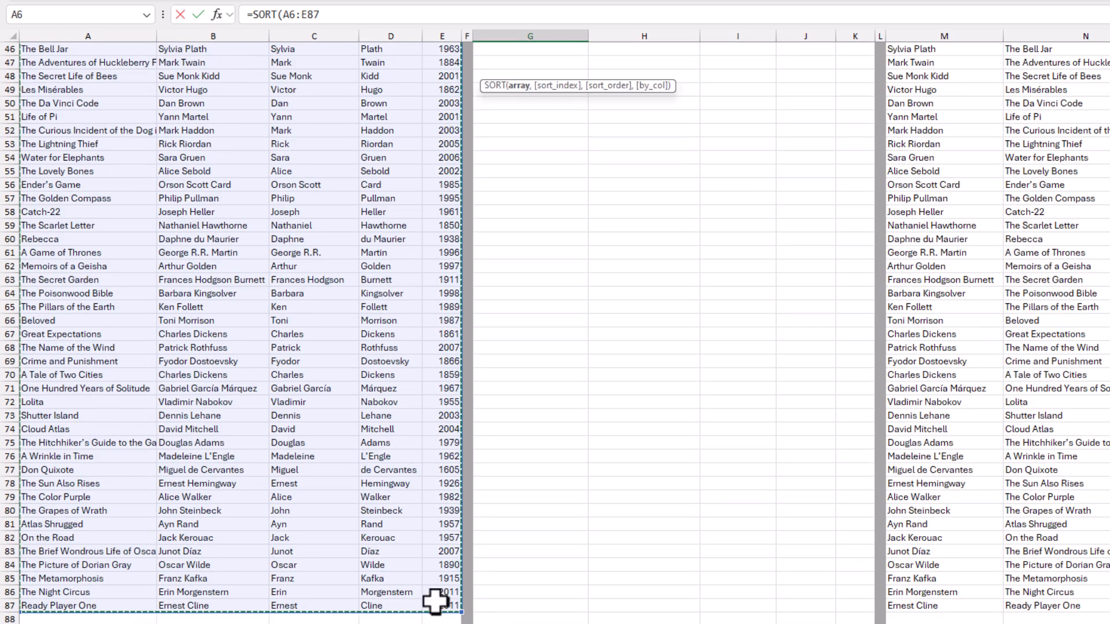
pyautogui.press('Return')
pyautogui.scroll(2, 716, 267)
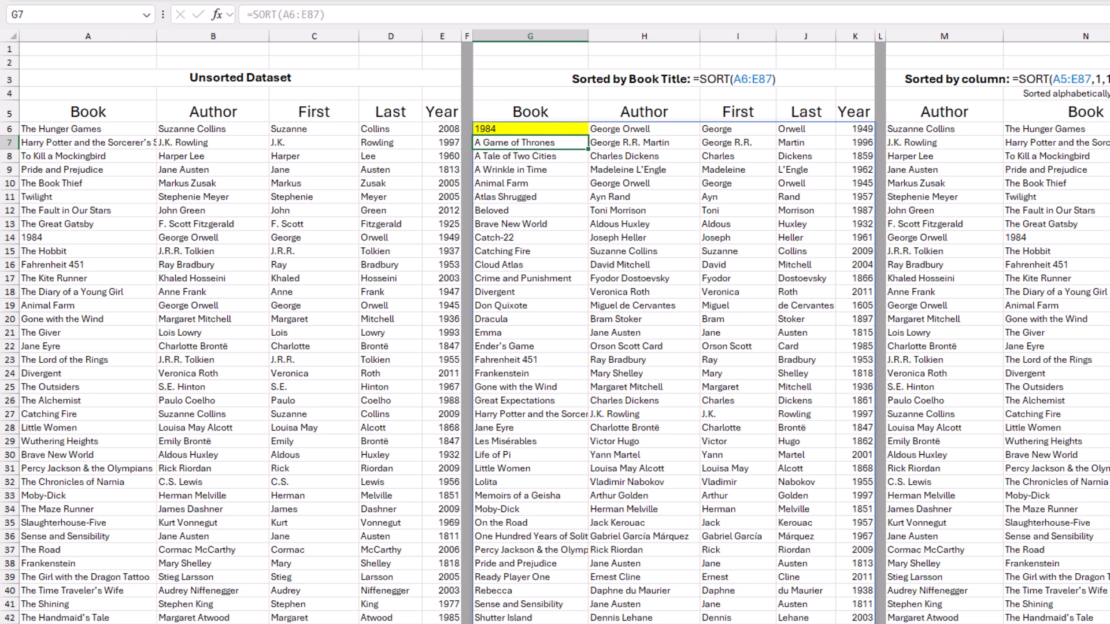
# - Examine the array, sort_index, sort_order and by_col arguments of the by-column SORT formula in M5, leaving the formula as it is
pyautogui.doubleClick(959, 115)
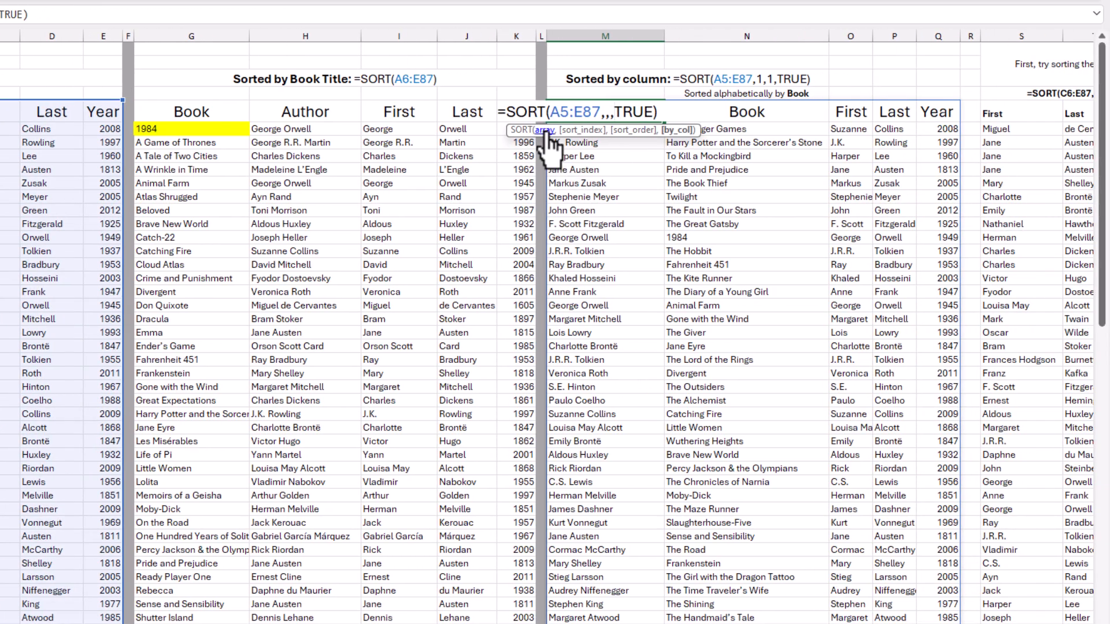
pyautogui.click(544, 130)
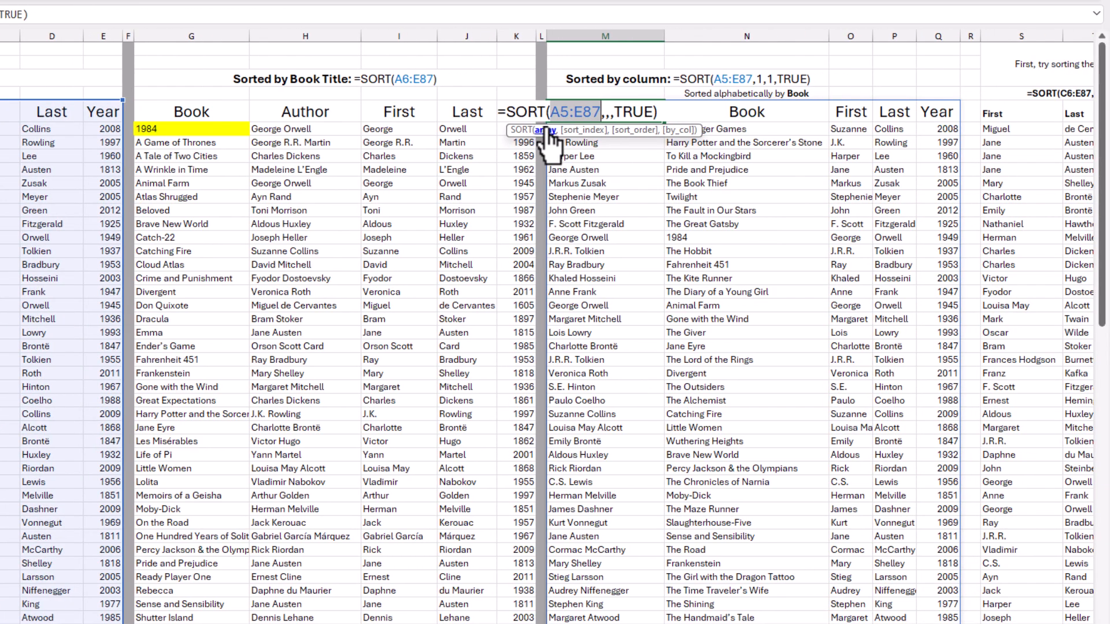
pyautogui.press('Right')
pyautogui.press('Right')
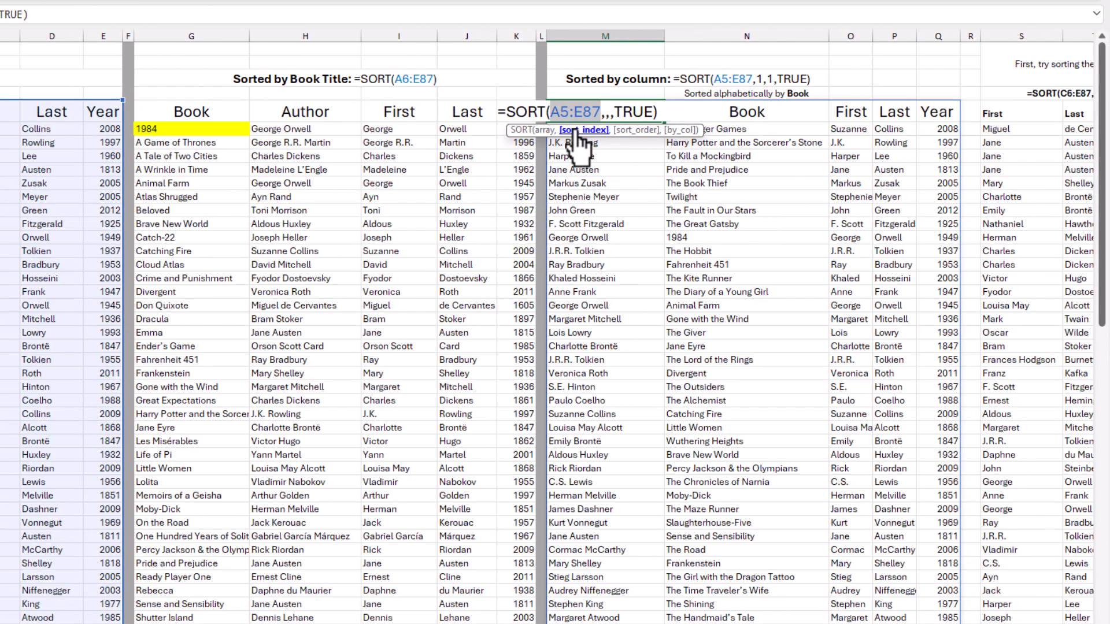
pyautogui.click(632, 133)
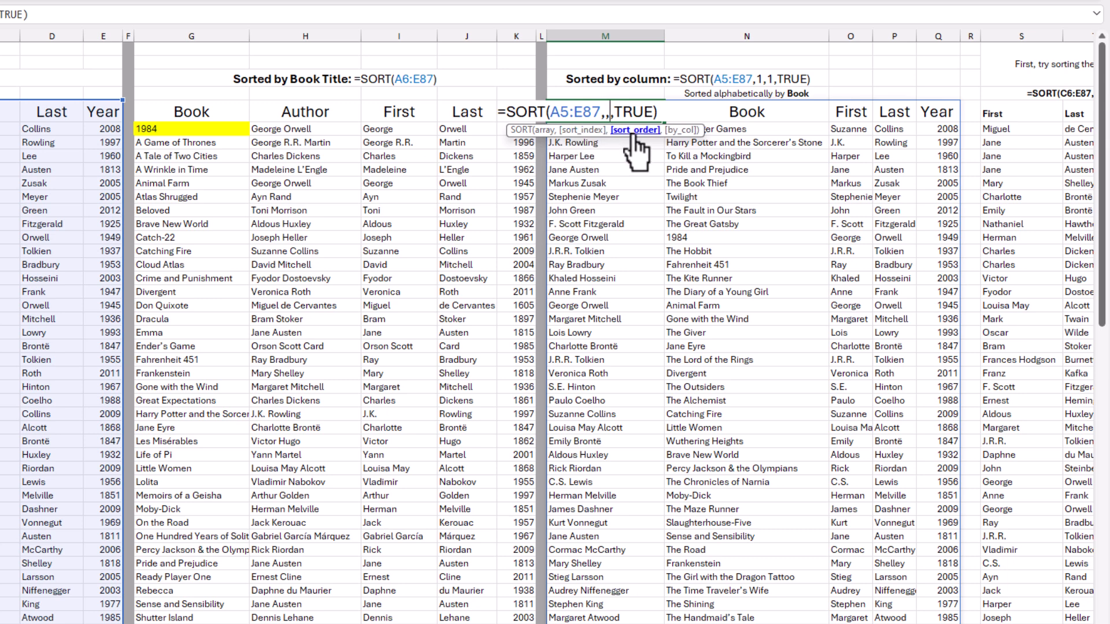
pyautogui.write(',')
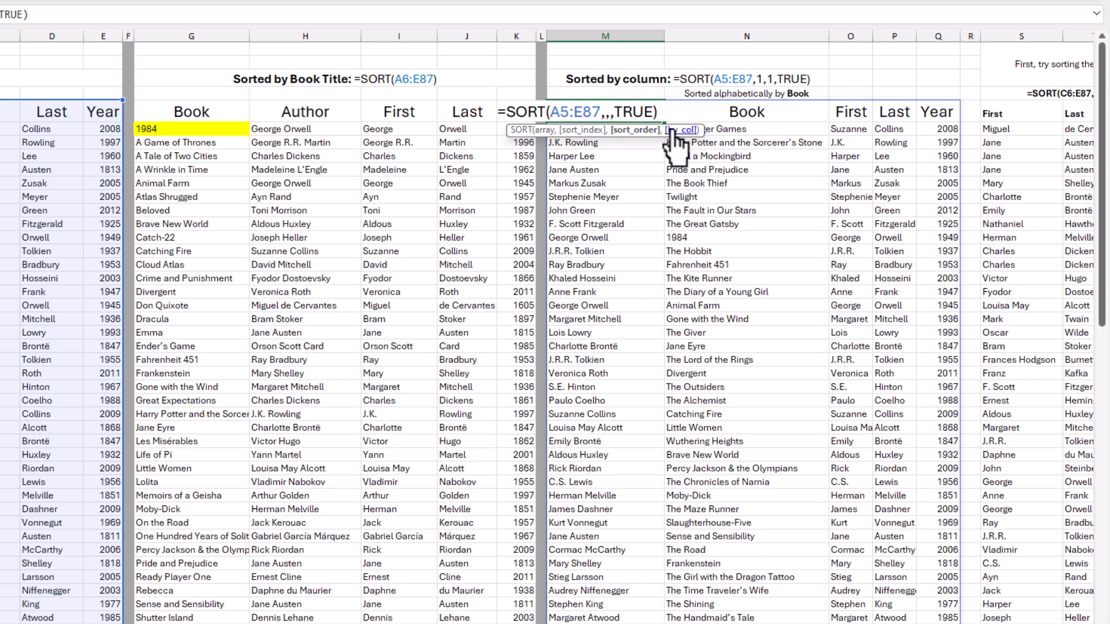
pyautogui.click(677, 129)
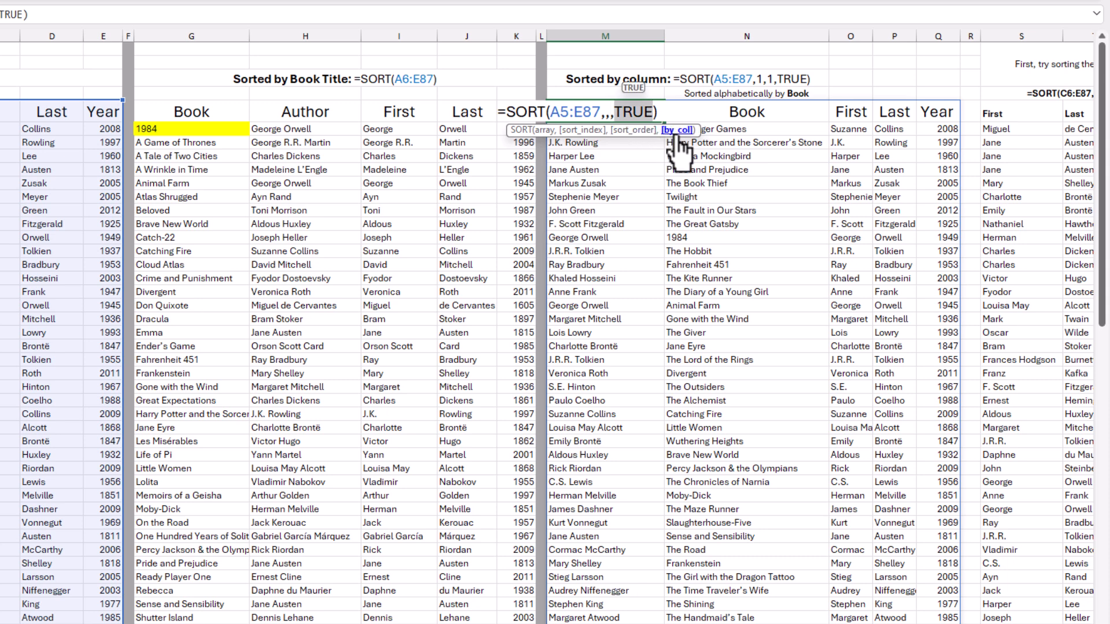
pyautogui.press('Return')
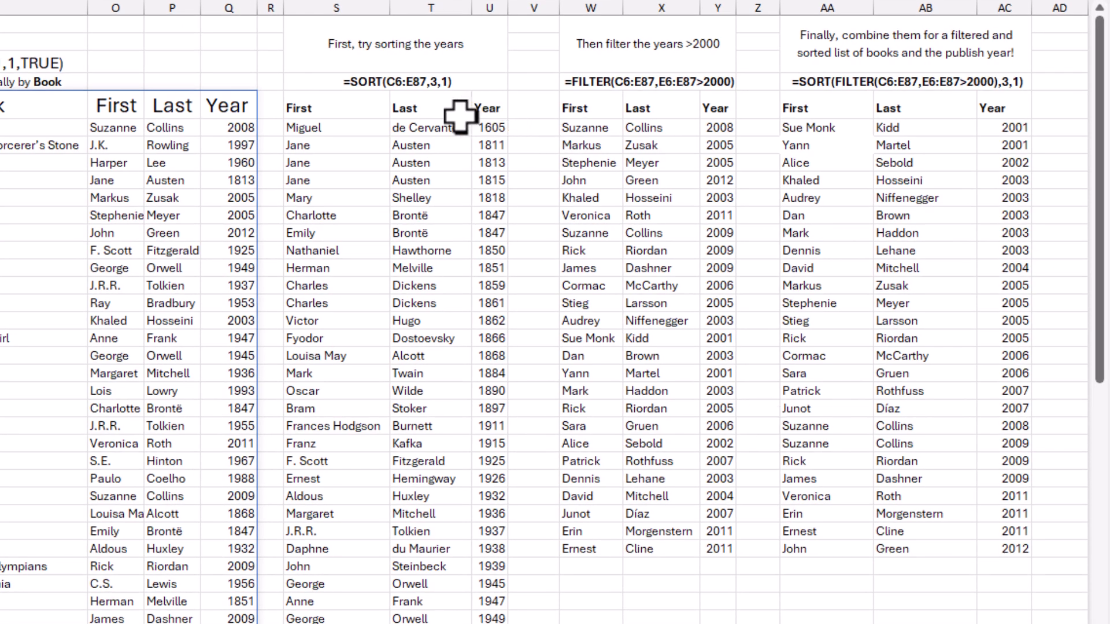
# - Inspect the year-sorted author list and the sort_index and sort_order arguments of its SORT formula in S6
pyautogui.click(328, 130)
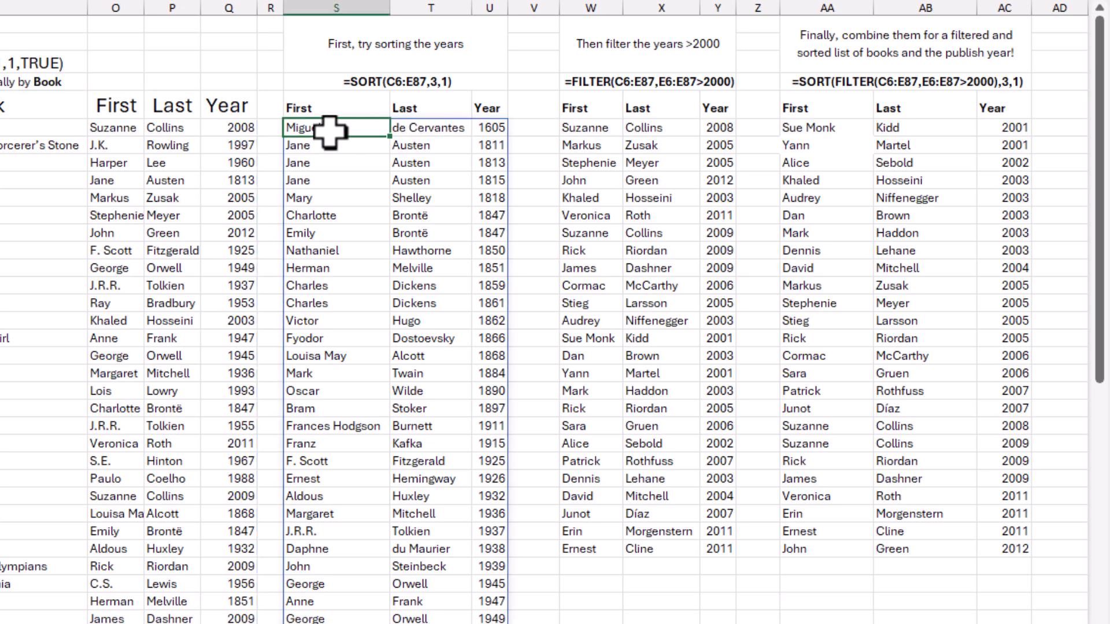
pyautogui.click(450, 128)
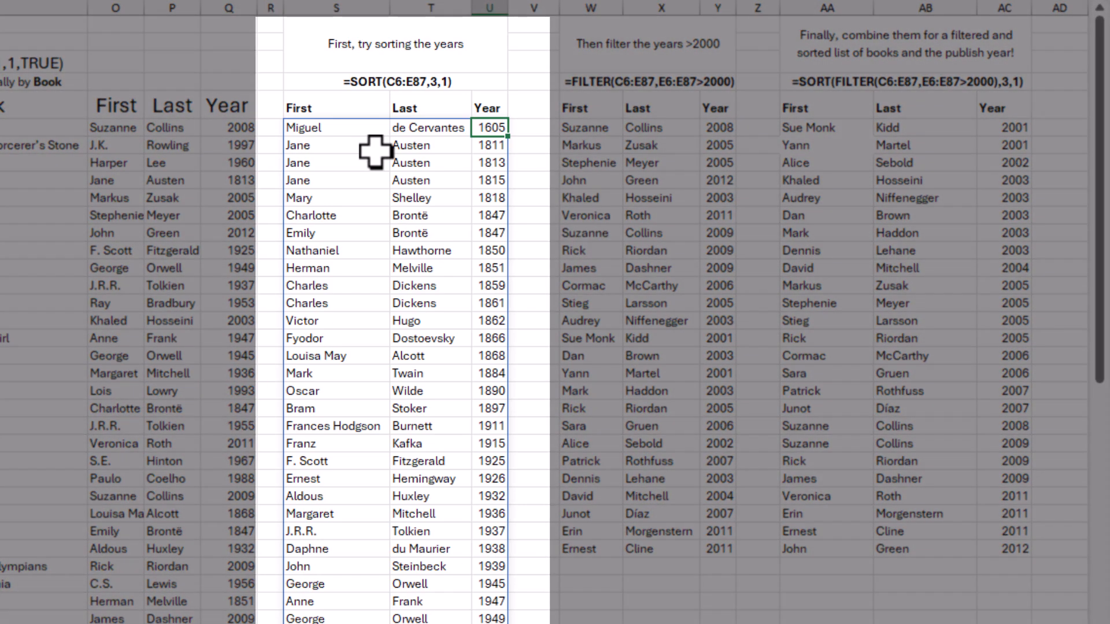
pyautogui.click(327, 126)
pyautogui.doubleClick(327, 126)
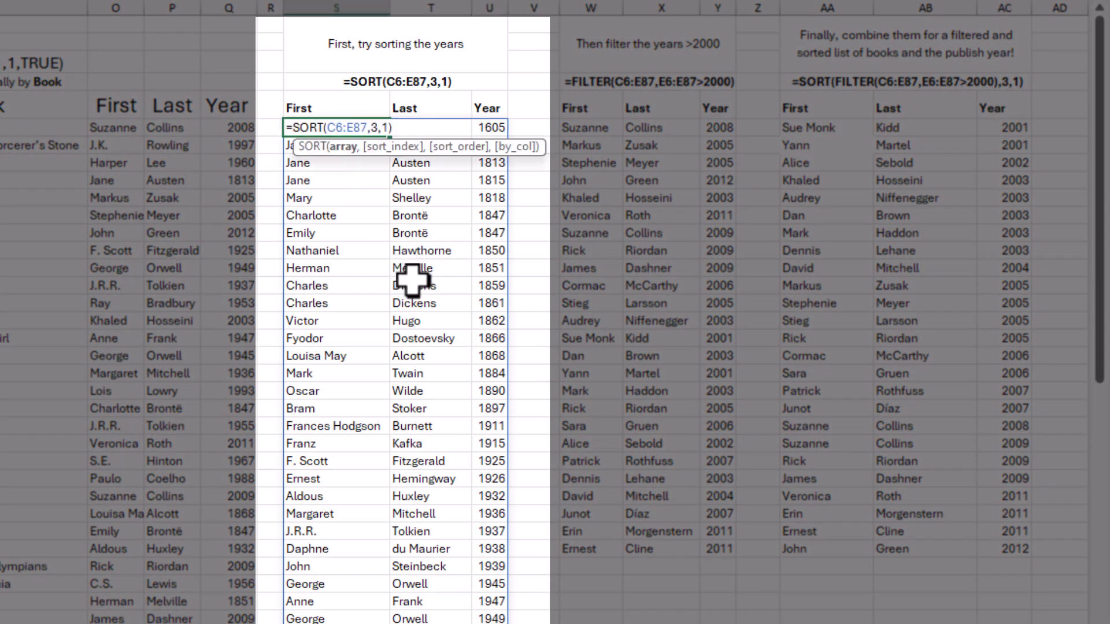
pyautogui.click(399, 150)
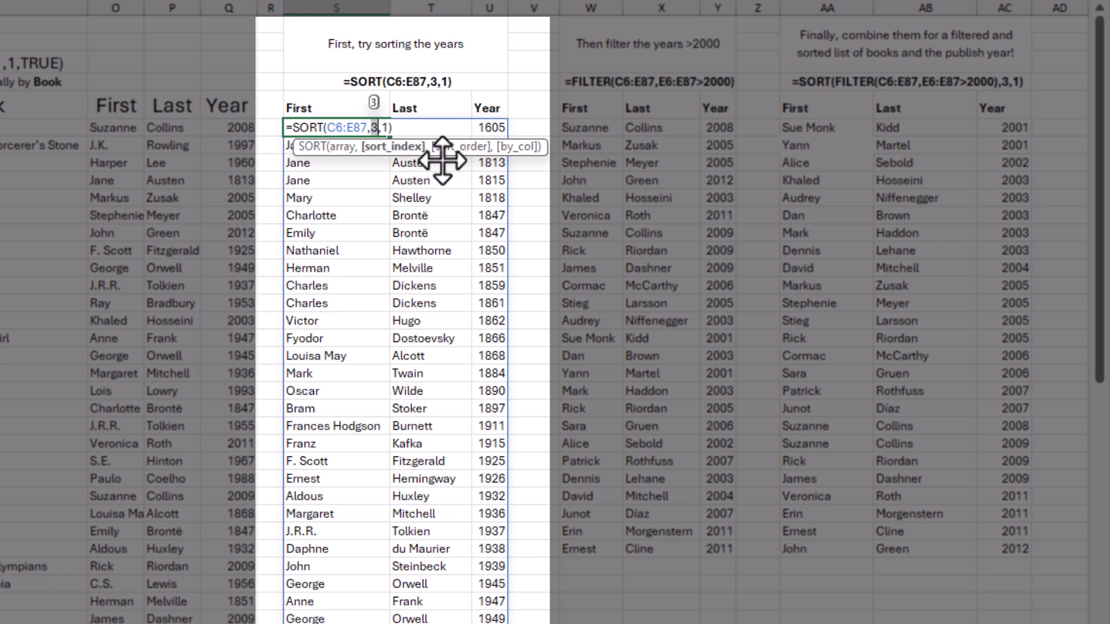
pyautogui.click(462, 148)
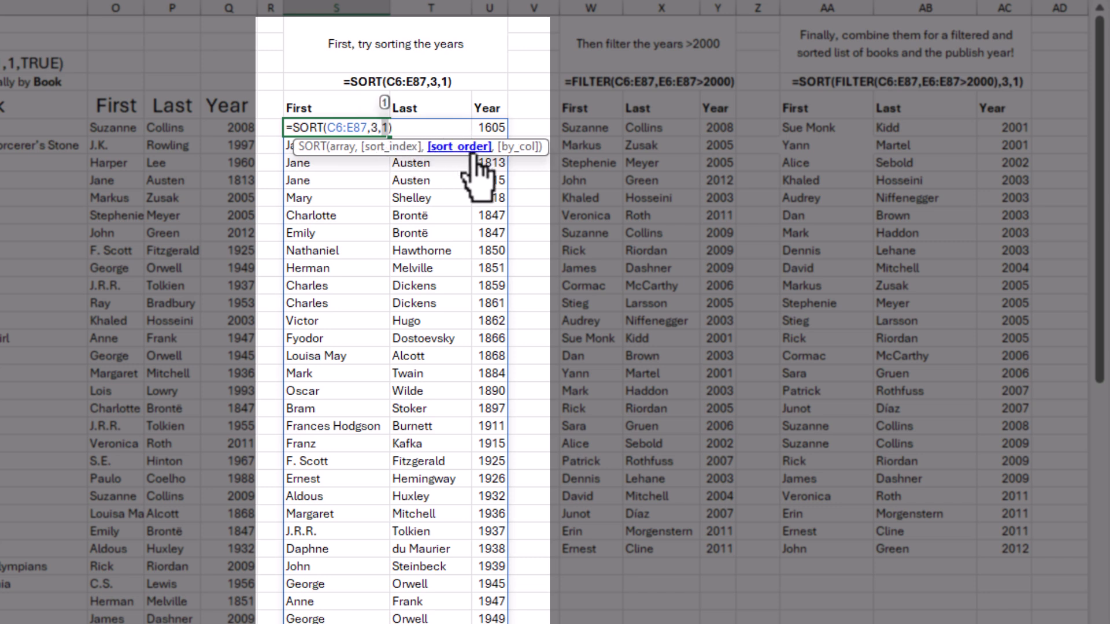
pyautogui.press('Return')
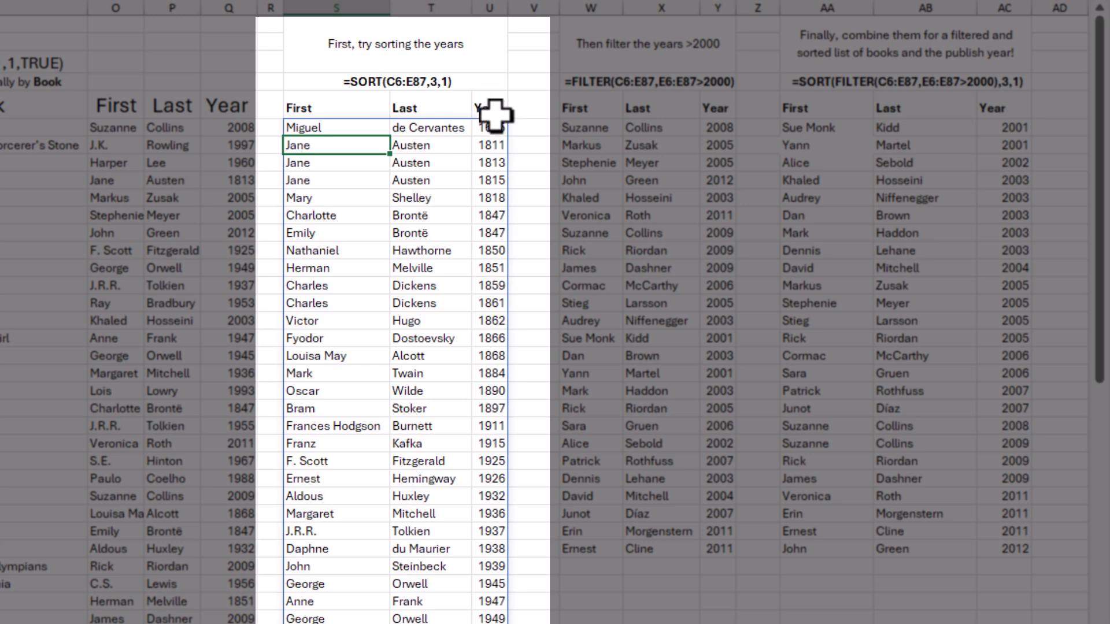
# - Inspect the array and include arguments of the FILTER formula in W6 for years after 2000
pyautogui.doubleClick(577, 128)
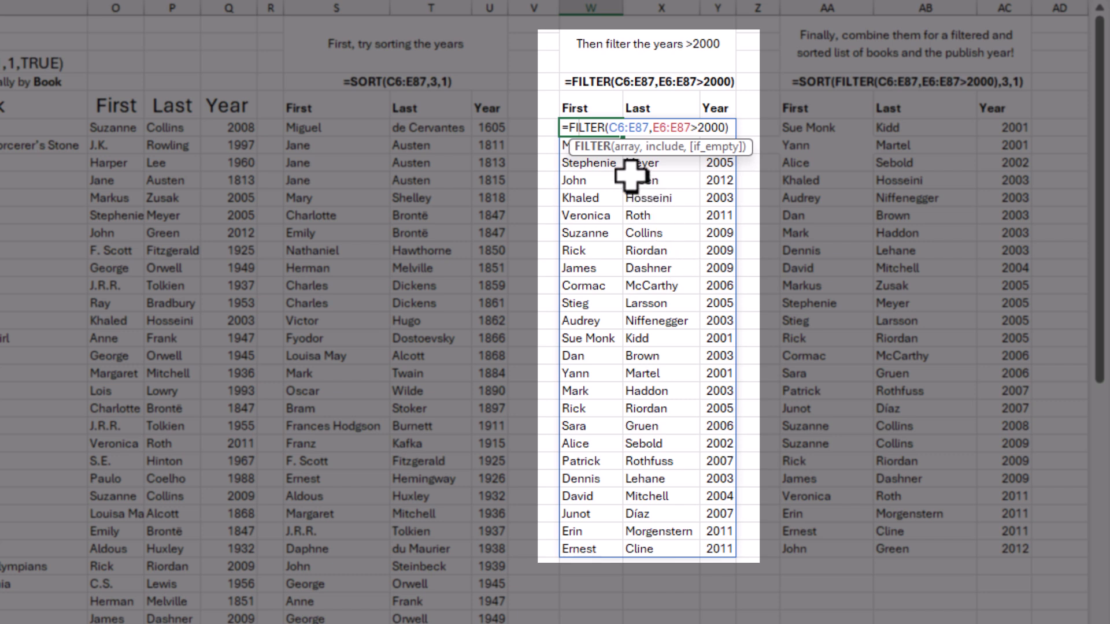
pyautogui.click(626, 148)
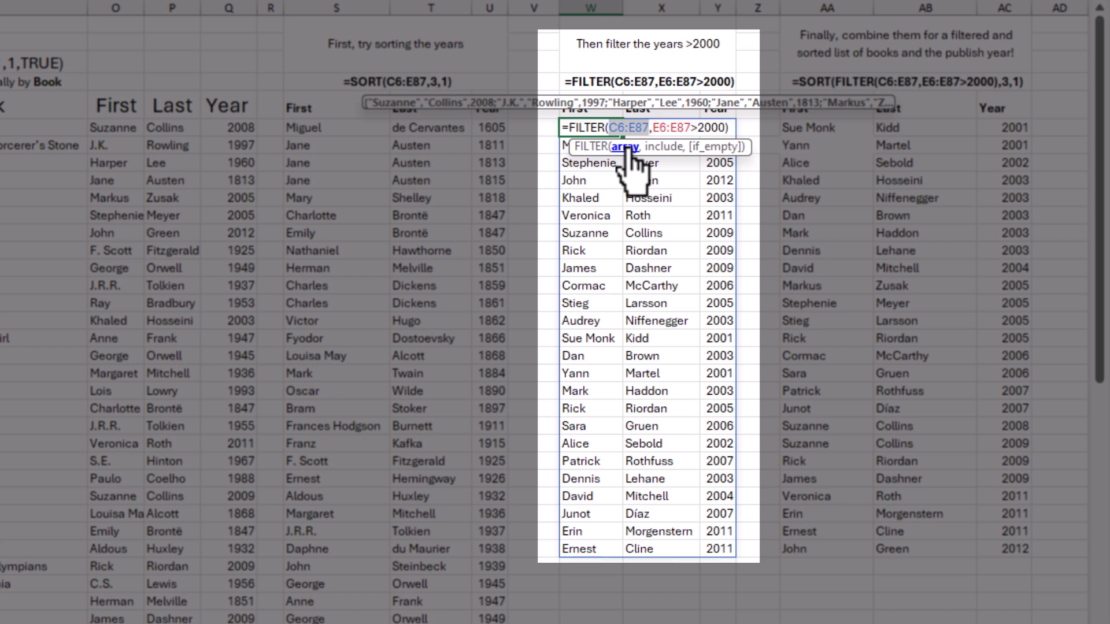
pyautogui.click(663, 148)
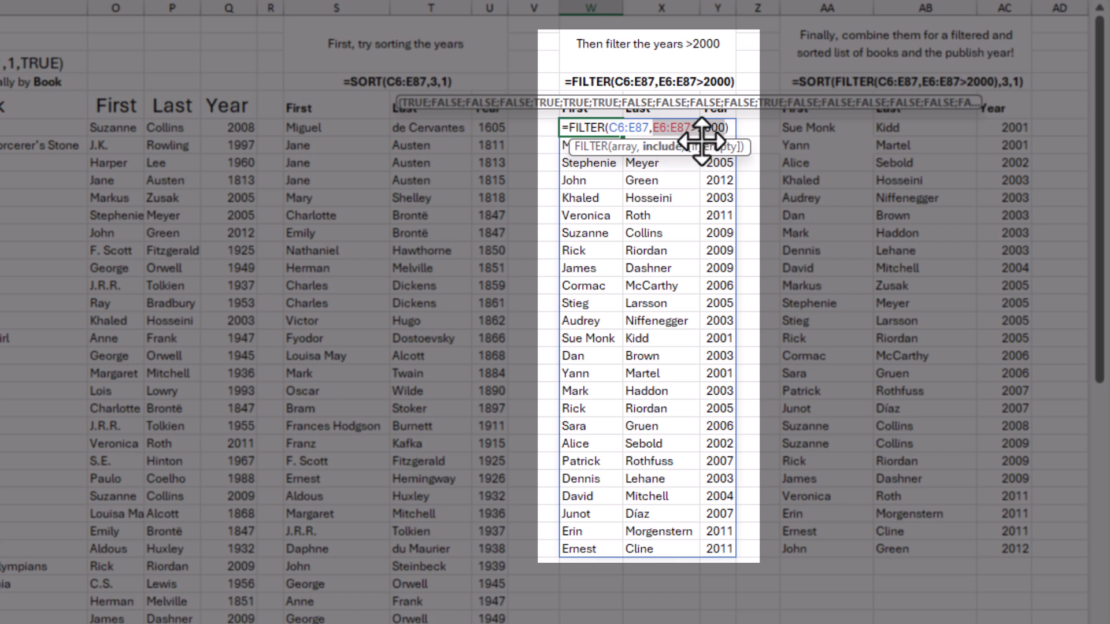
pyautogui.press('Return')
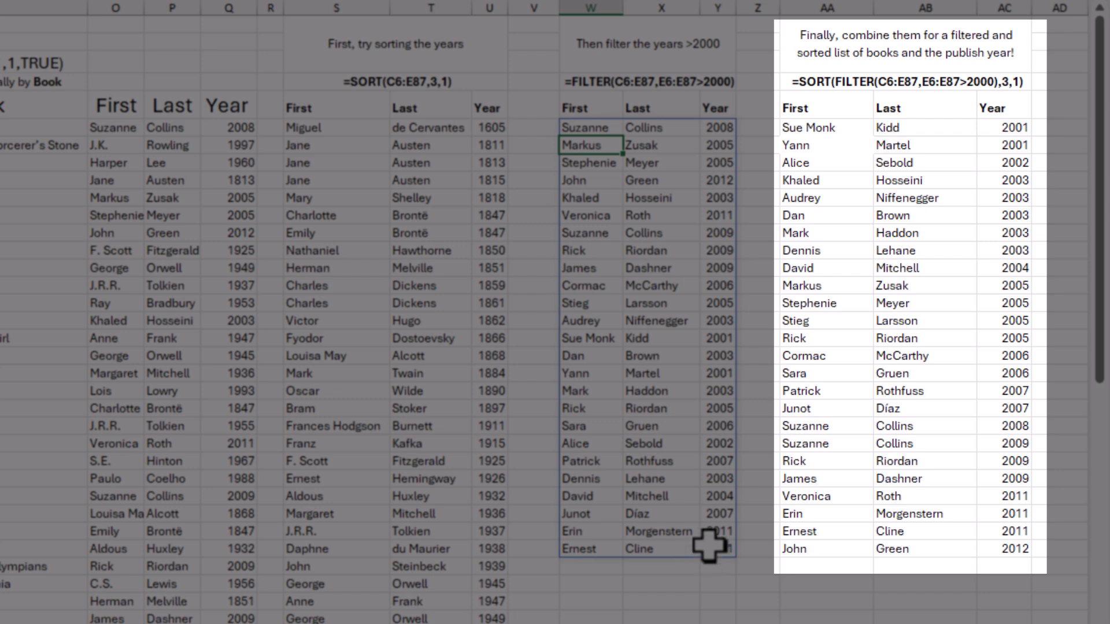
# - Inspect the nested FILTER array, sort_index and sort_order arguments of the combined SORT formula in AA6
pyautogui.doubleClick(826, 128)
pyautogui.moveTo(823, 128); pyautogui.dragTo(984, 128)
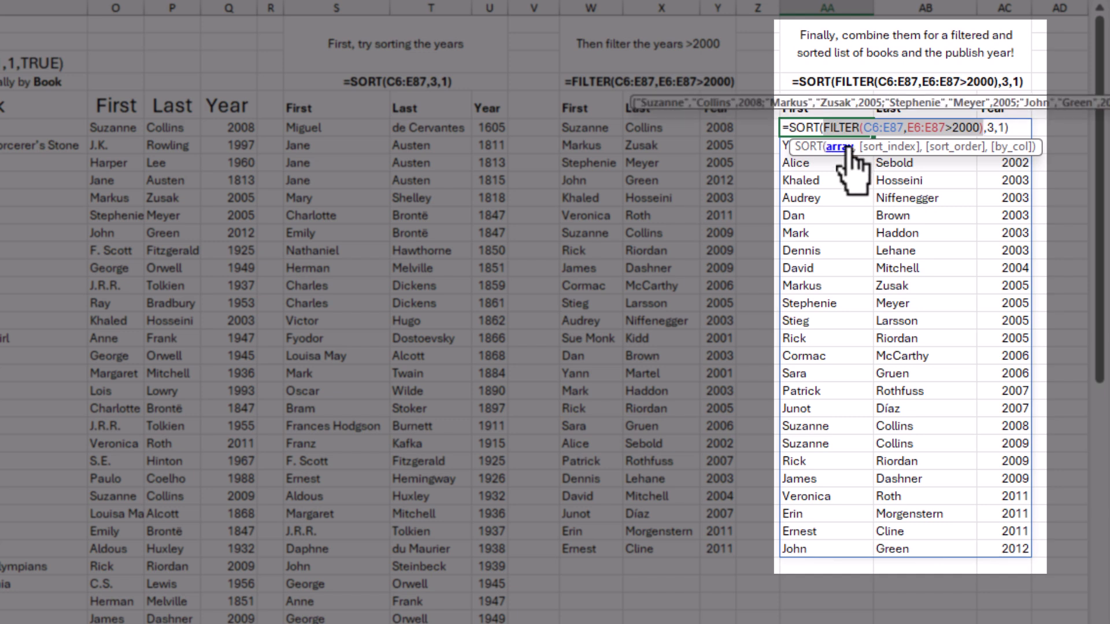
pyautogui.click(880, 148)
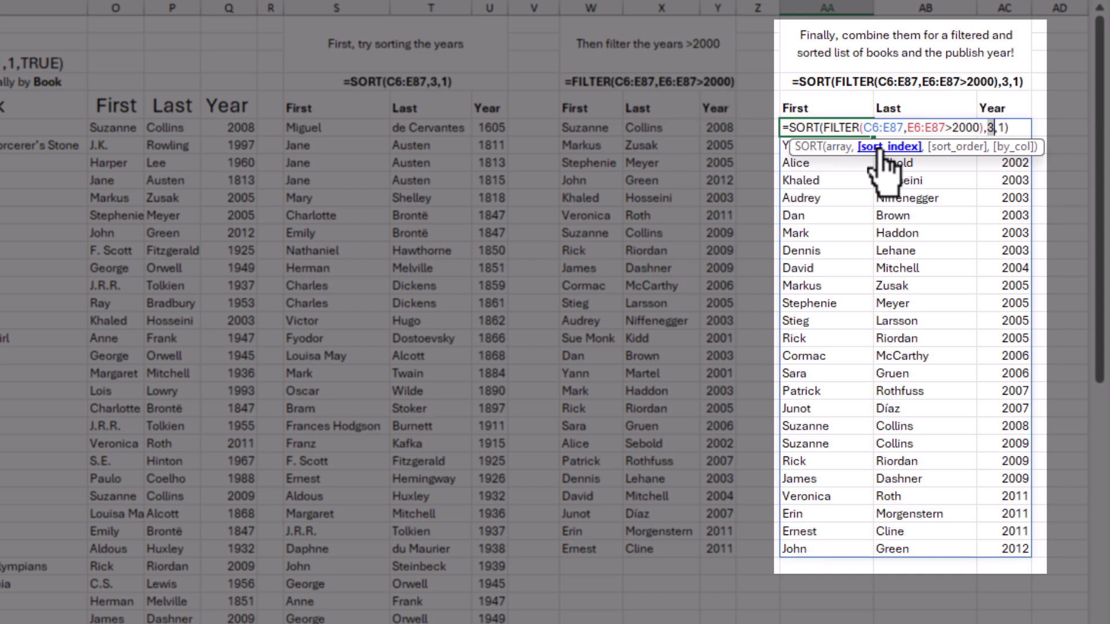
pyautogui.click(939, 148)
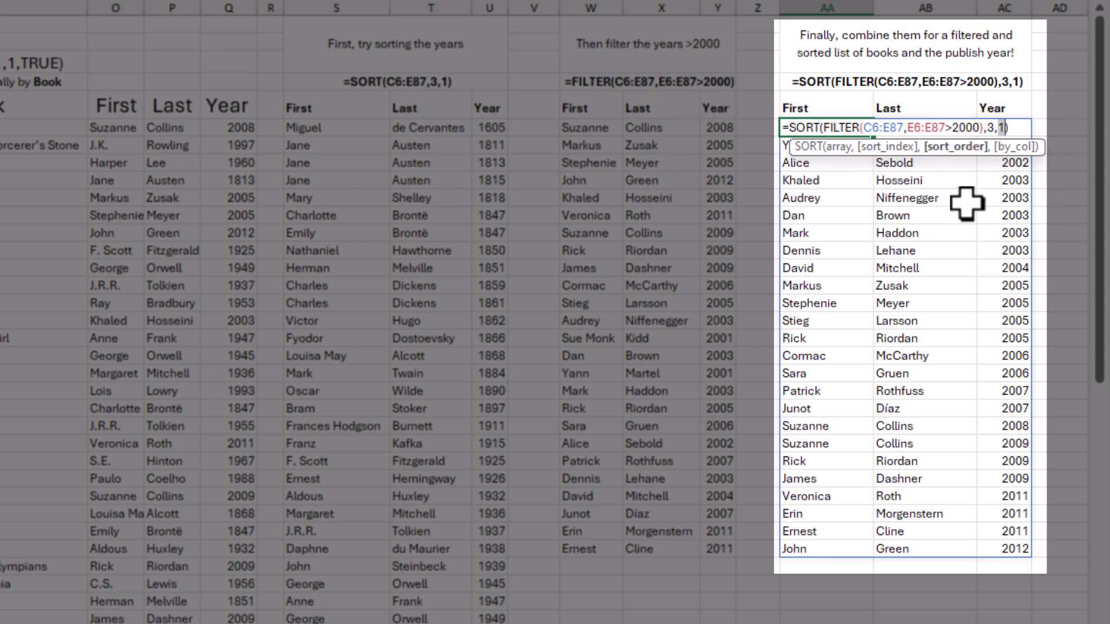
pyautogui.press('Return')
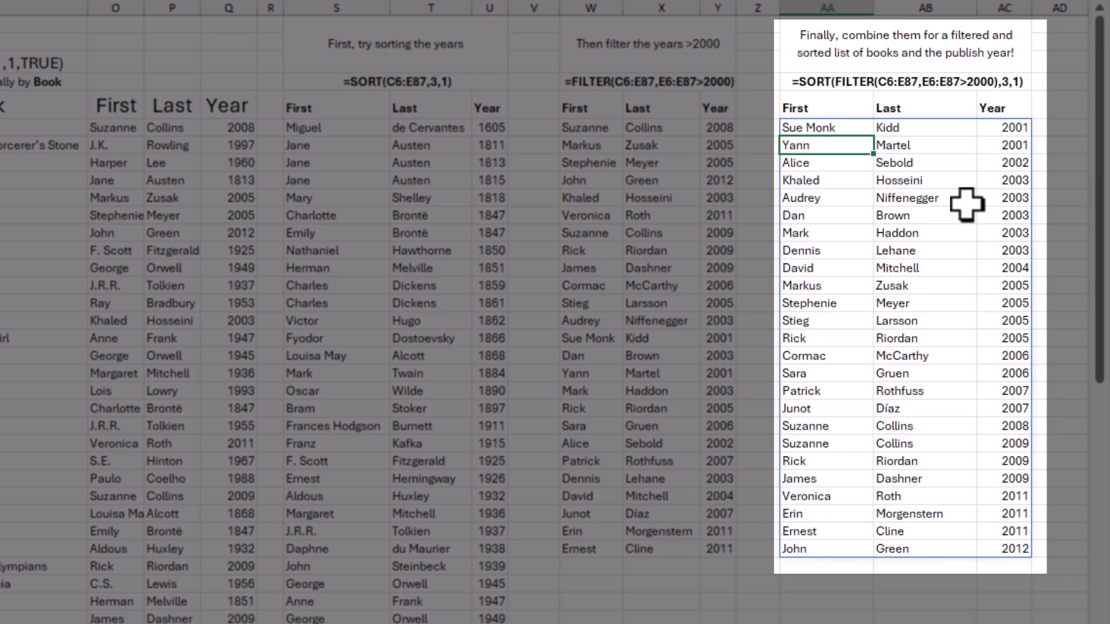